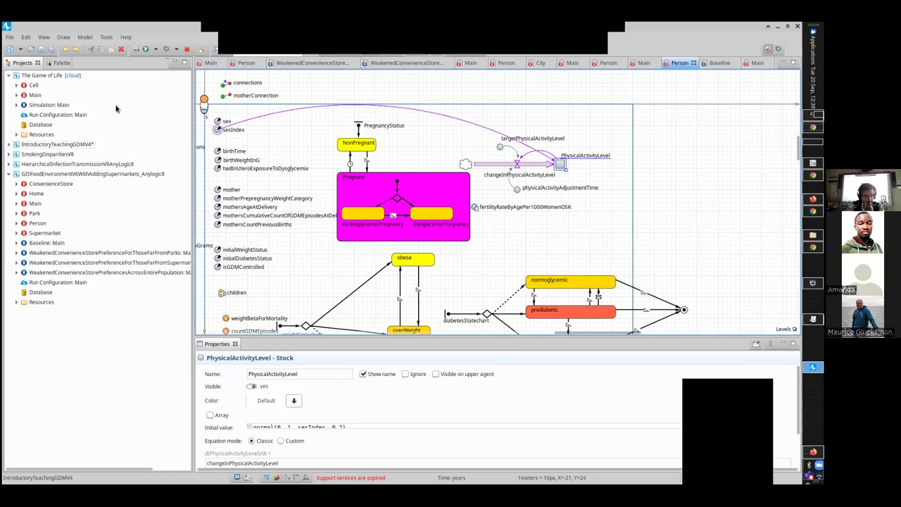
Expand IntroductoryTeachingGDMV4 and open its Baseline: Main experiment.
double_click(42, 144)
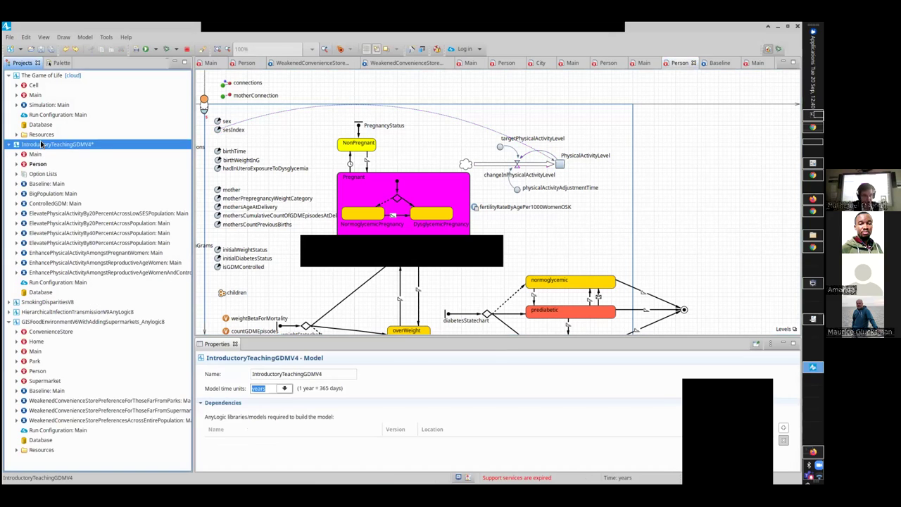
click(44, 184)
double_click(44, 183)
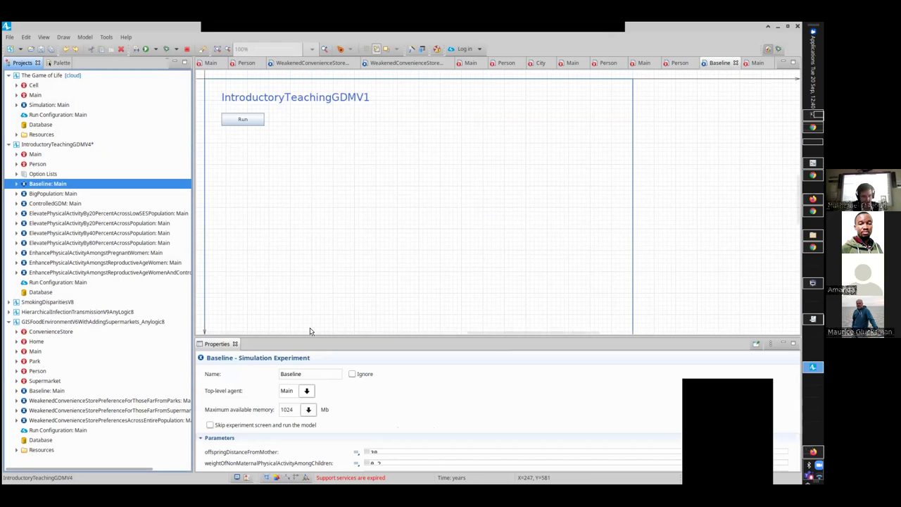
Enlarge the Properties area to show all parameters and edit the adult non-maternal activity weight (0.8).
drag(298, 335, 298, 152)
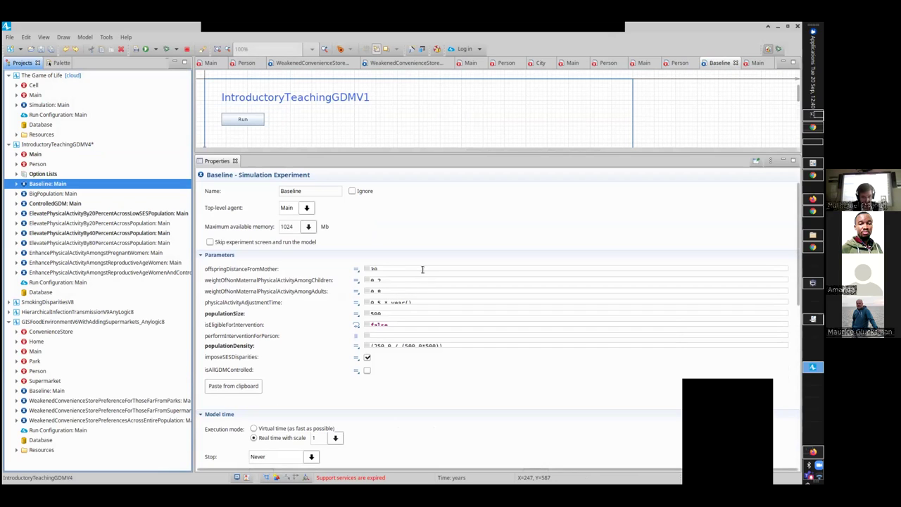
scroll(422, 267, down, 1)
scroll(422, 268, up, 1)
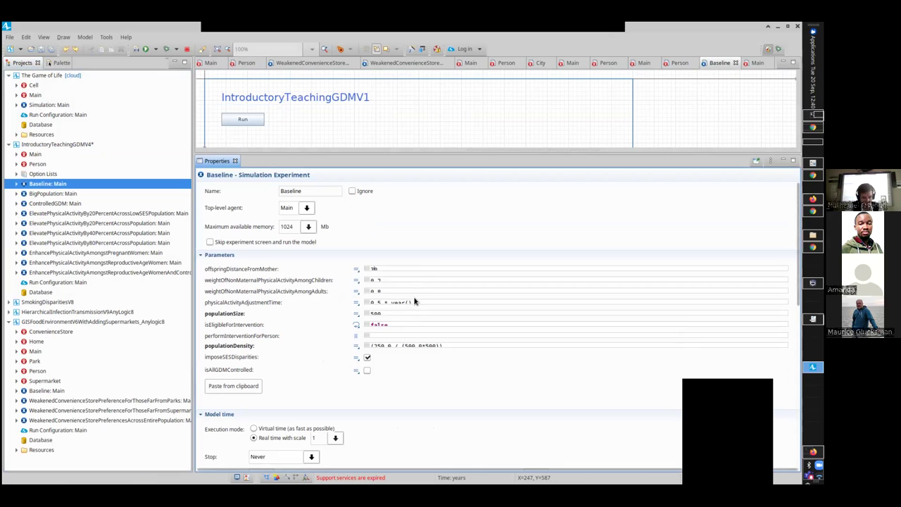
click(425, 300)
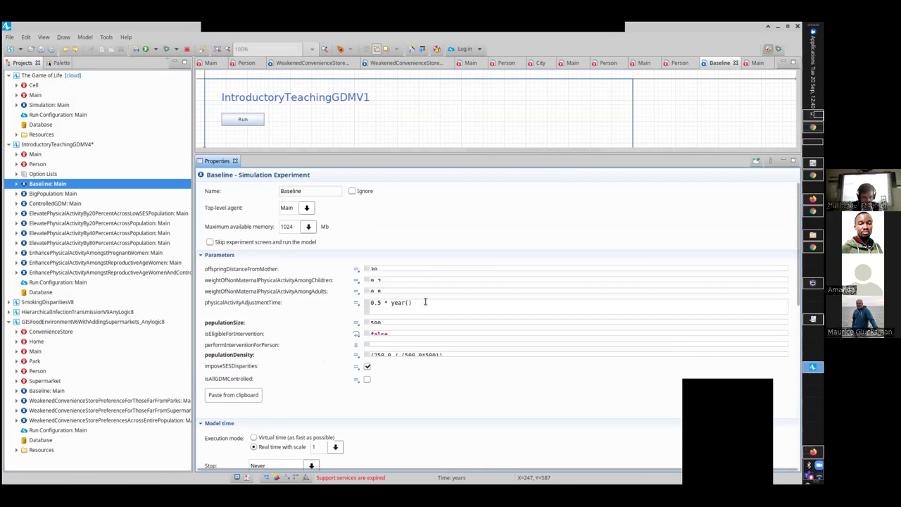
click(392, 289)
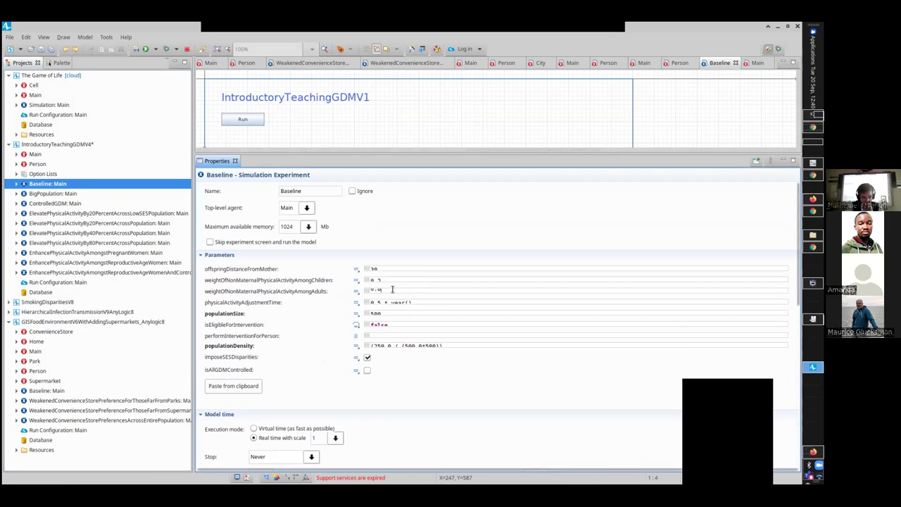
key(Return)
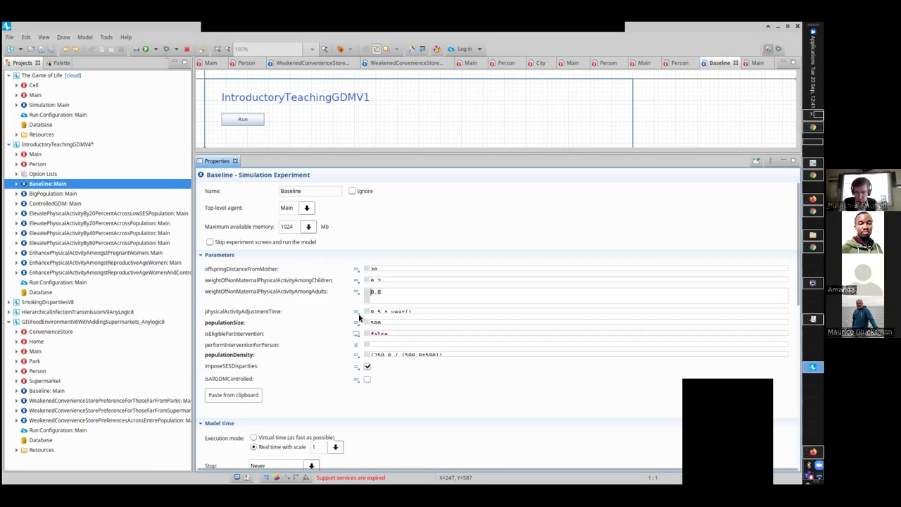
Open the Main diagram, select the population and edit its birthTime expression.
double_click(29, 155)
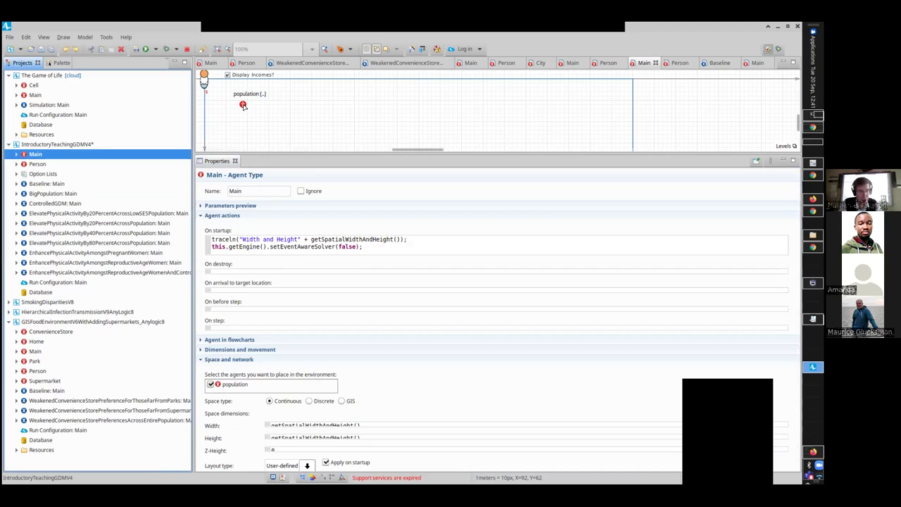
click(242, 104)
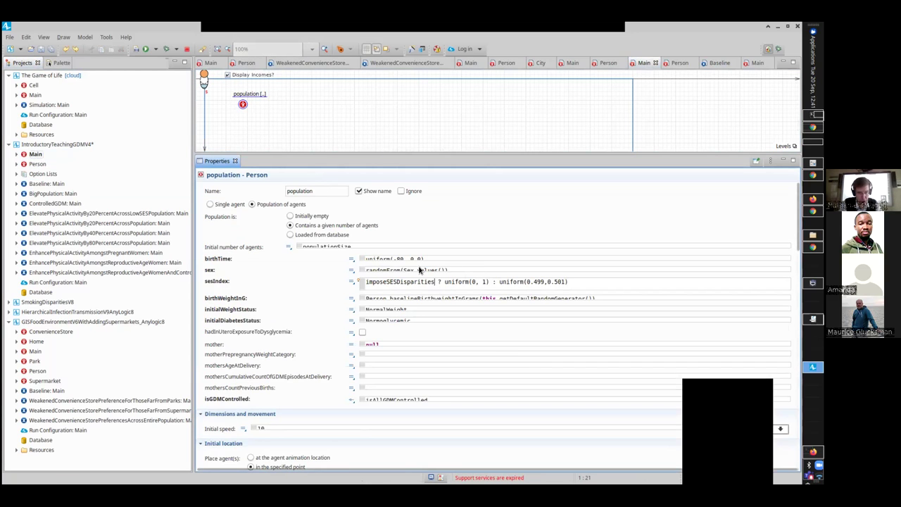
click(417, 258)
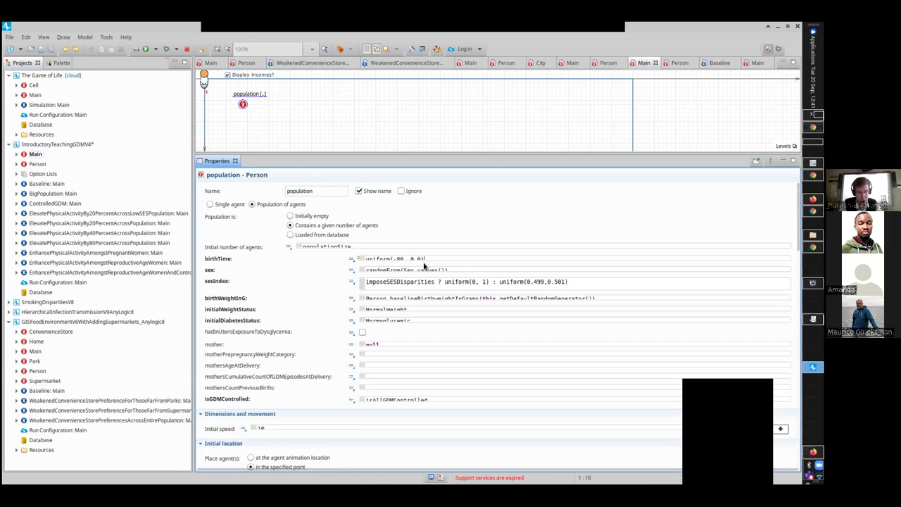
key(Return)
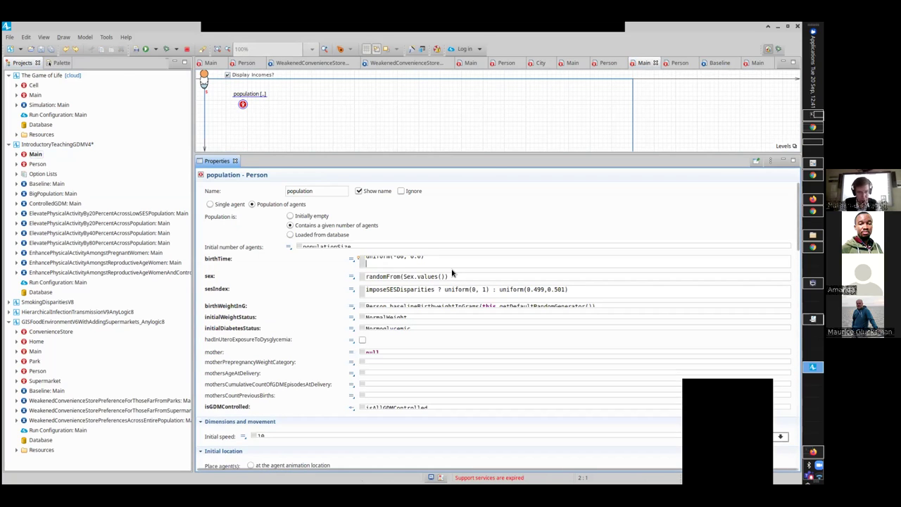
key(BackSpace)
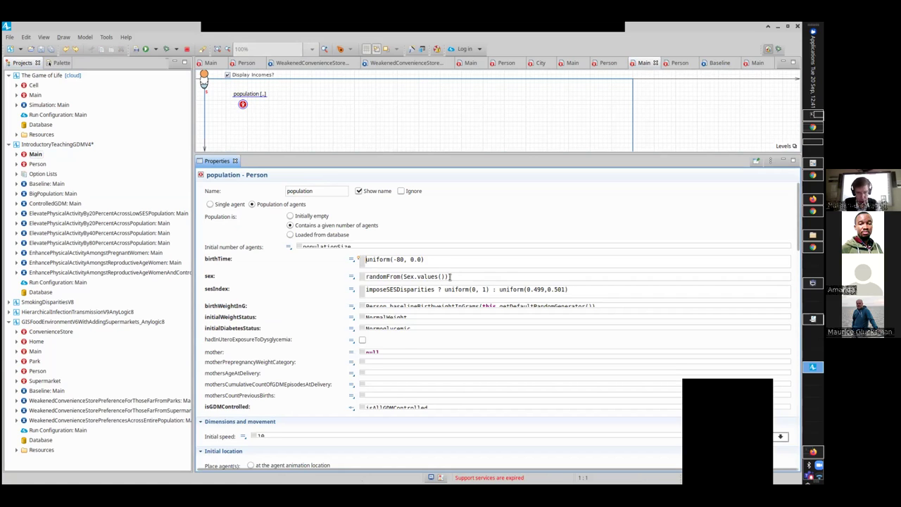
Inspect the sesIndex and birthWeightInG expressions, then build the model, which reports 2 errors.
click(449, 289)
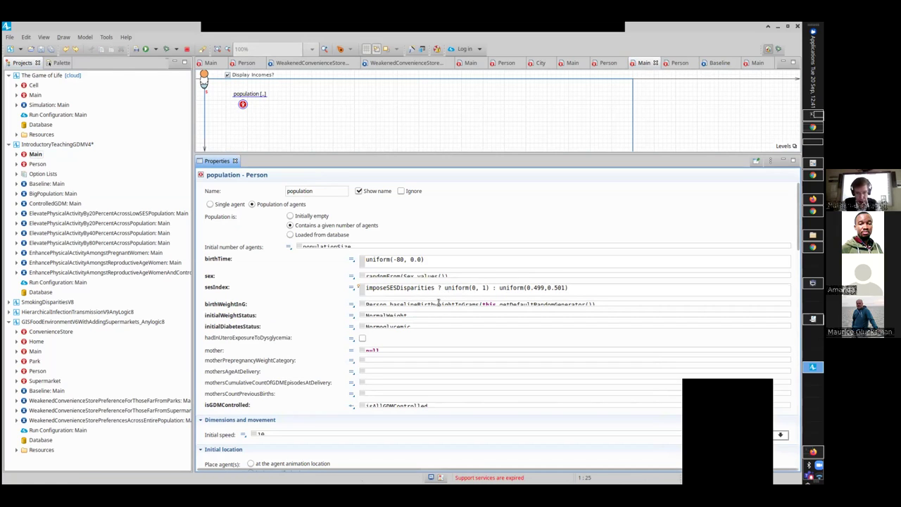
click(438, 303)
key(End)
key(Home)
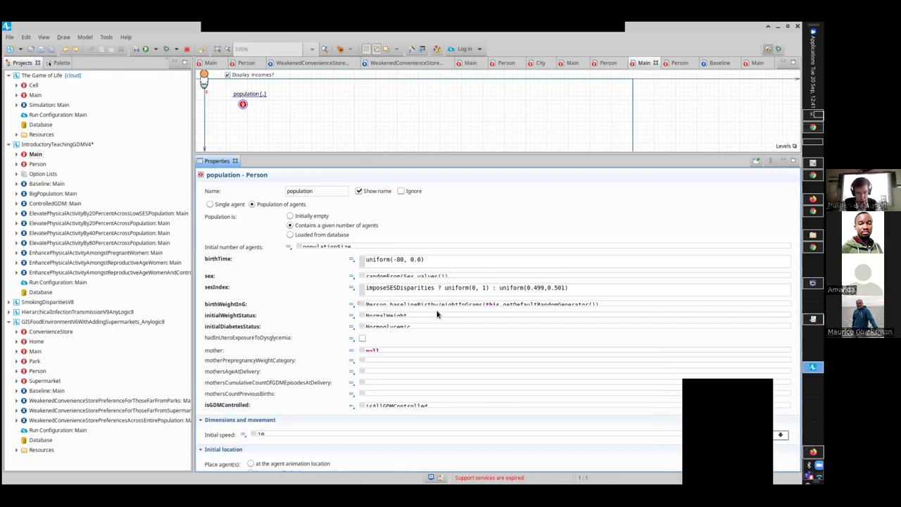
key(ctrl+Right)
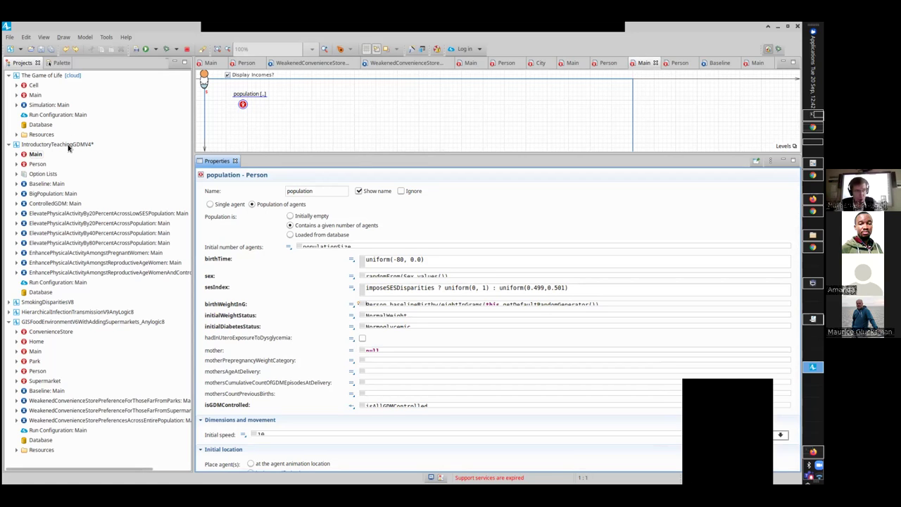
click(136, 48)
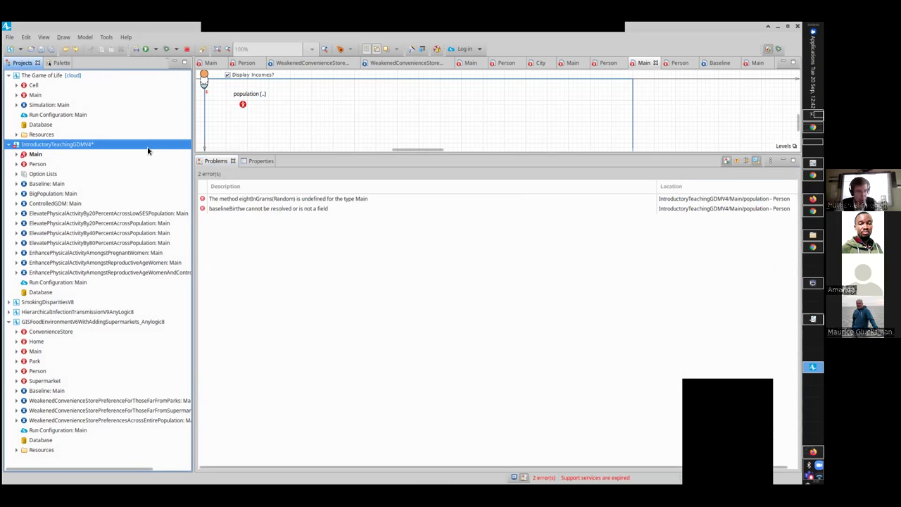
Close IntroductoryTeachingGDMV4 without saving and reopen IntroductoryTeachingGDMV4.alp from Recently Opened Models.
right_click(65, 142)
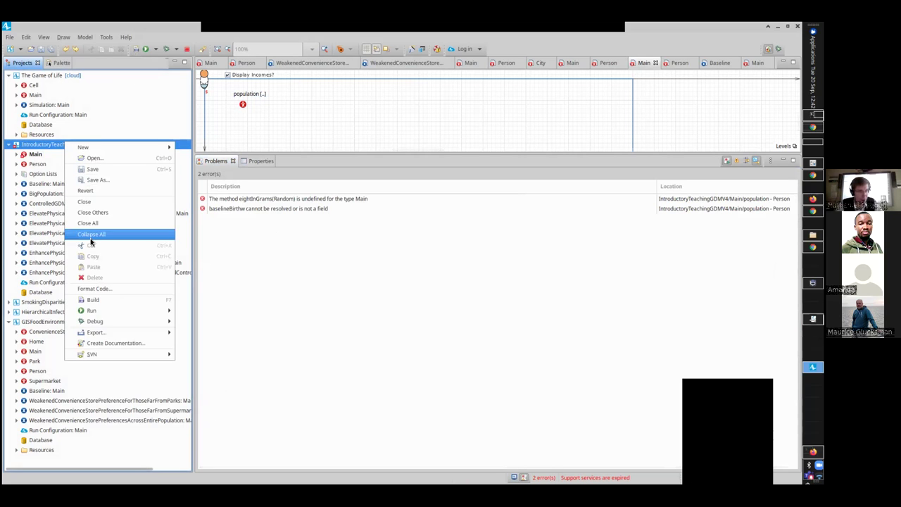
click(97, 203)
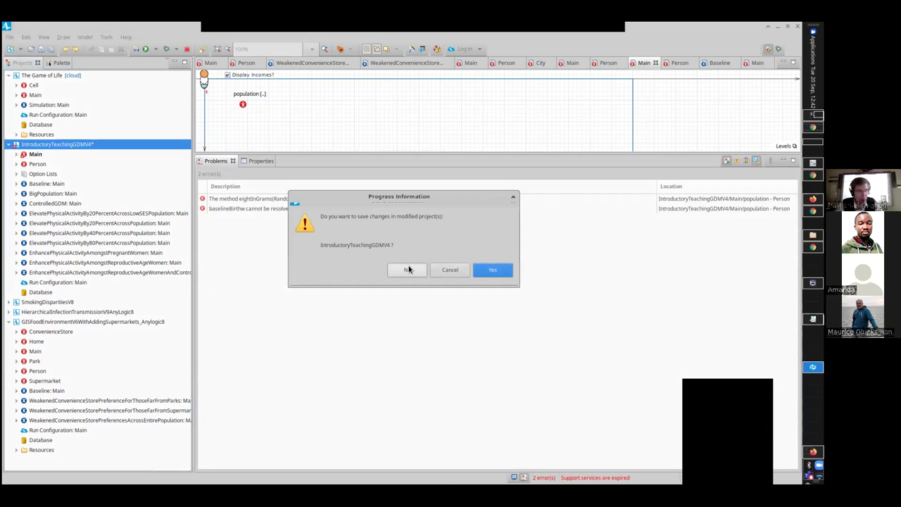
click(11, 37)
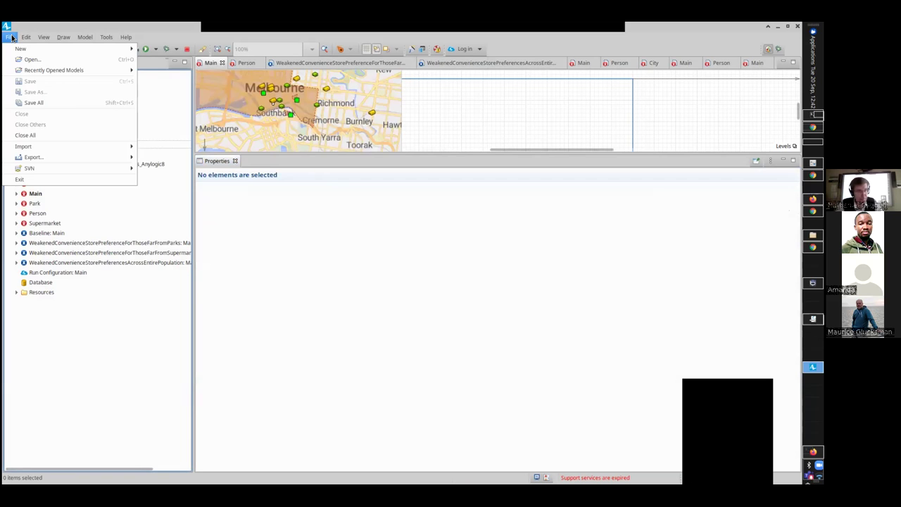
mouse_move(78, 70)
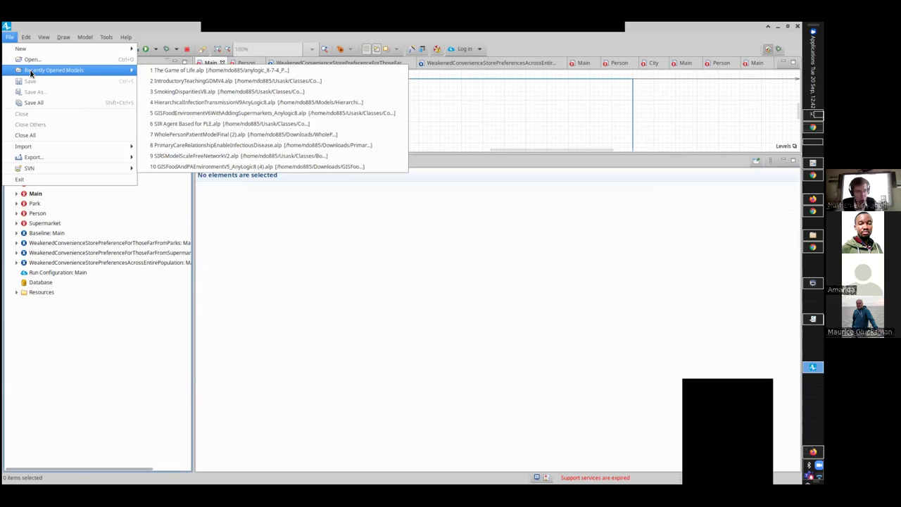
click(175, 83)
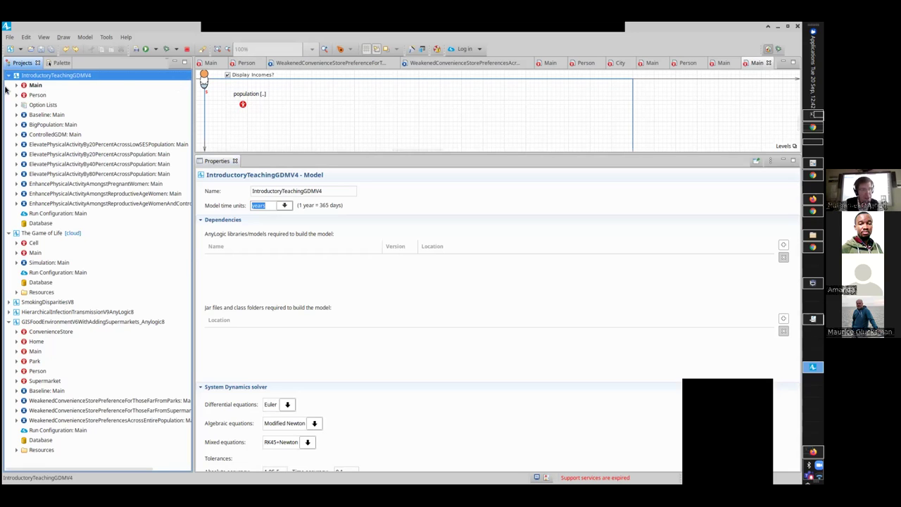
click(37, 95)
double_click(38, 97)
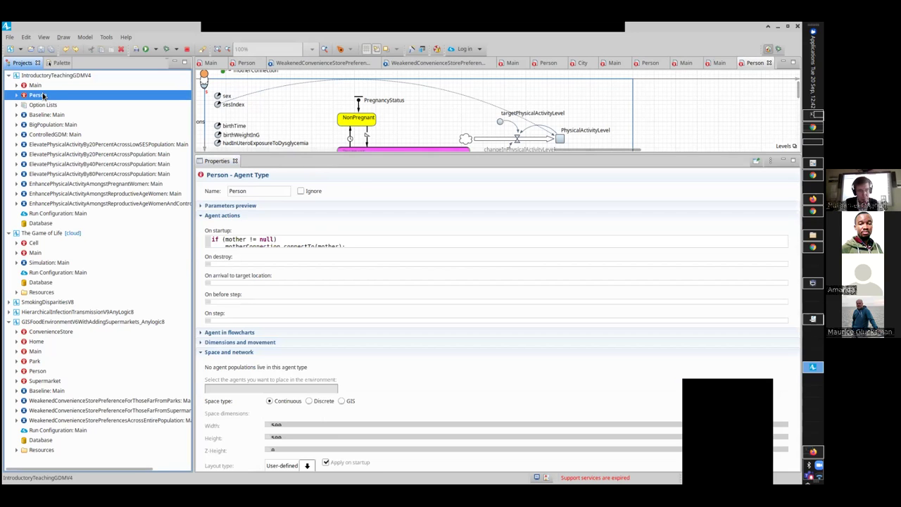
drag(294, 154, 295, 303)
scroll(489, 131, down, 5)
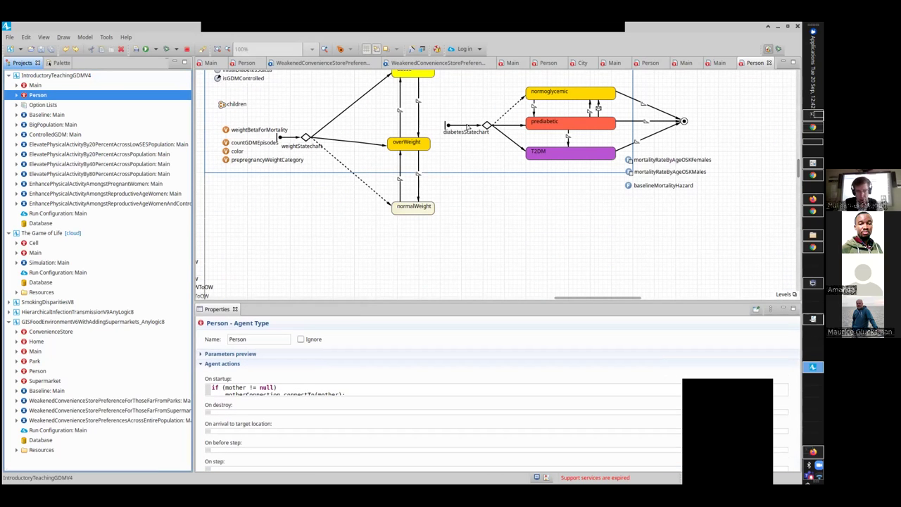
click(400, 177)
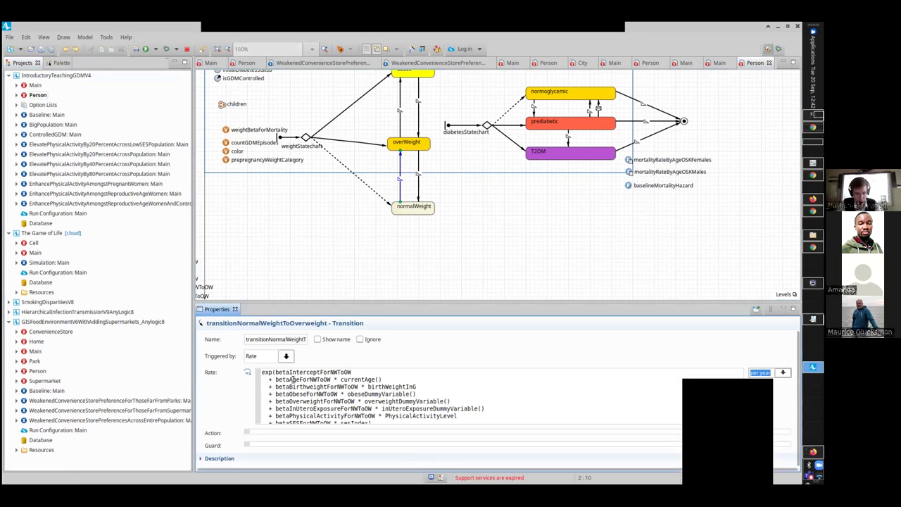
double_click(303, 380)
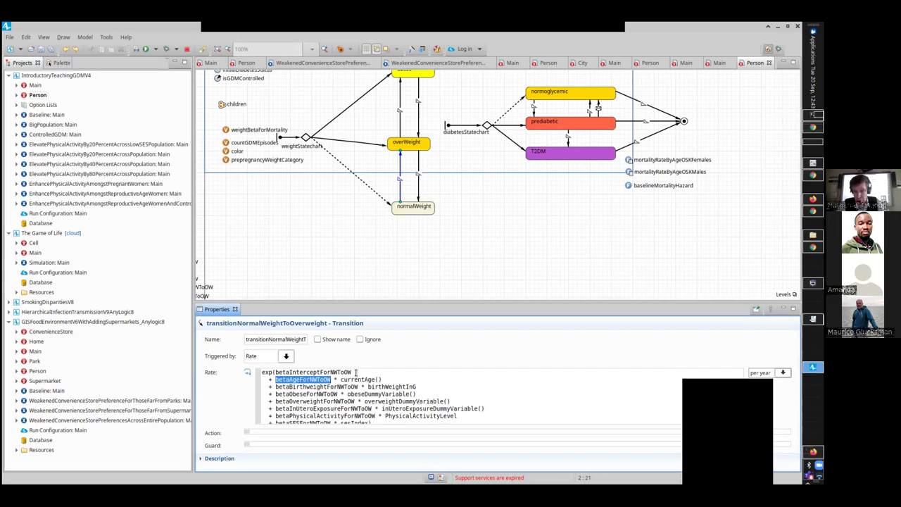
key(Down)
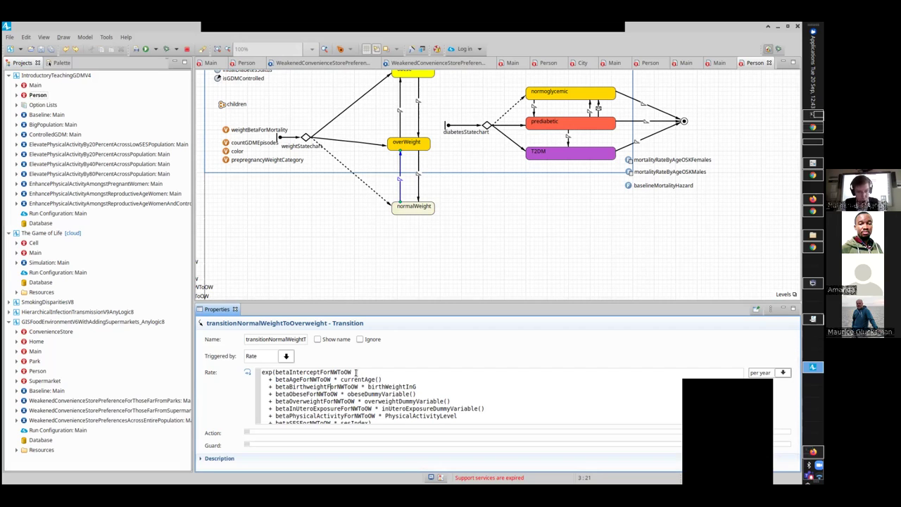
key(ctrl+shift+Left)
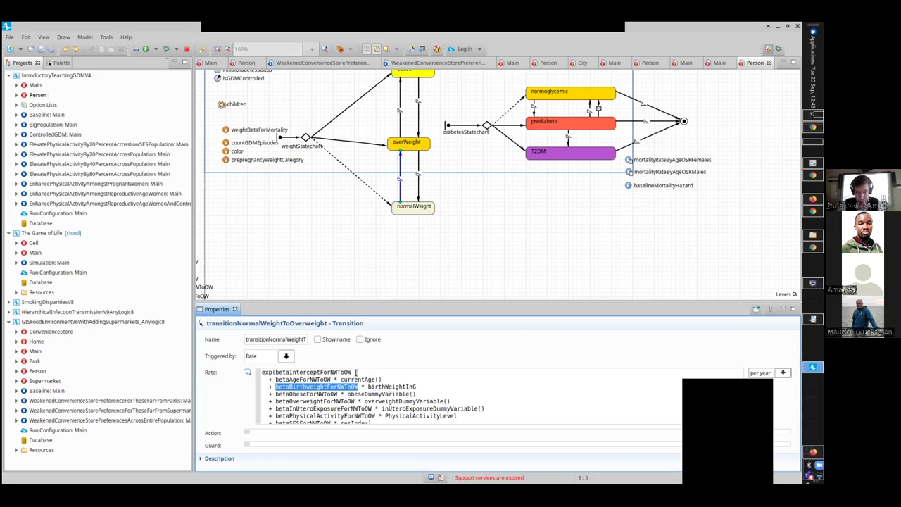
key(Right)
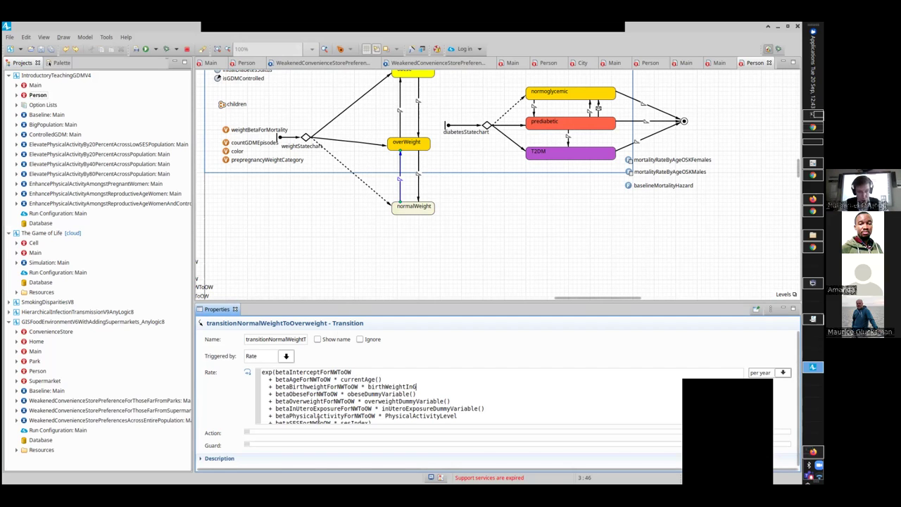
click(307, 394)
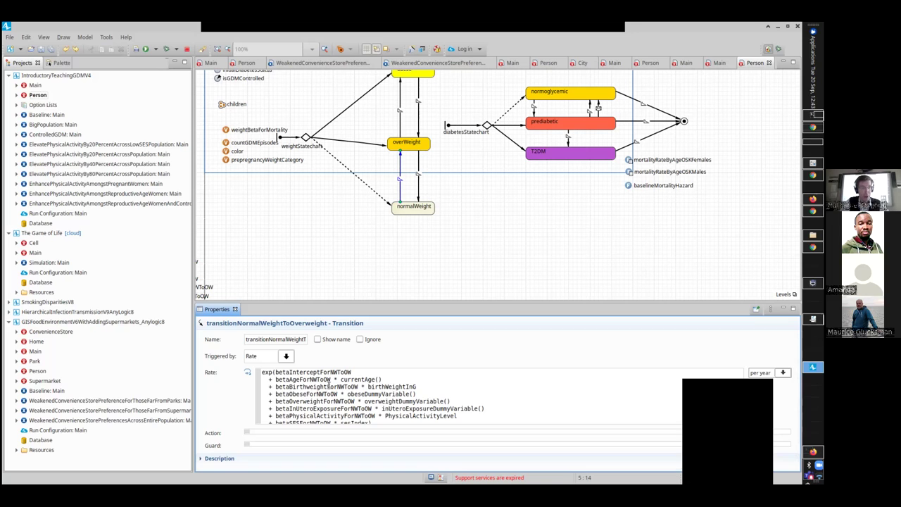
Select IntroductoryTeachingGDMV4 and build it; the build completes successfully.
click(46, 75)
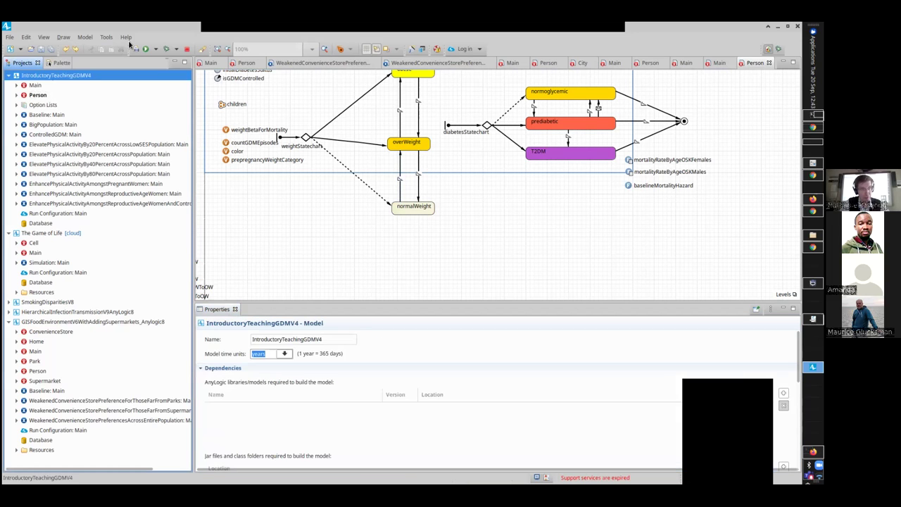
click(136, 50)
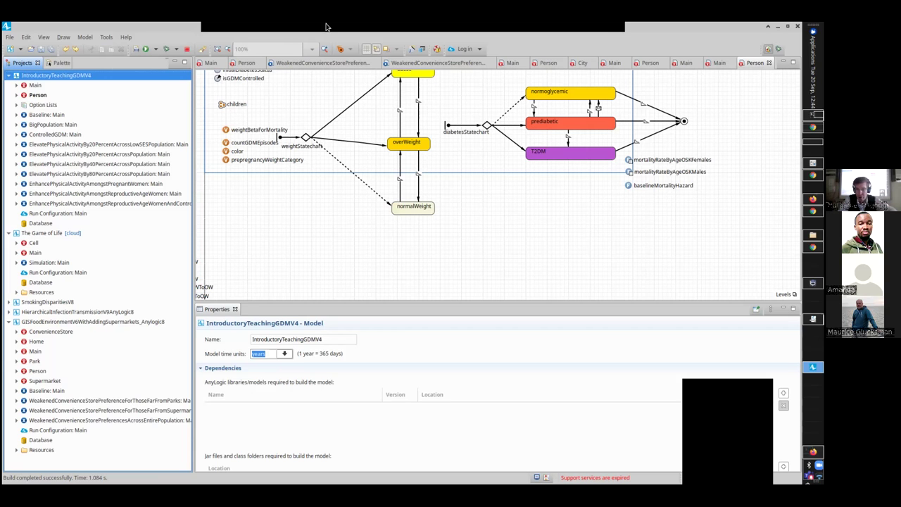
scroll(474, 265, up, 5)
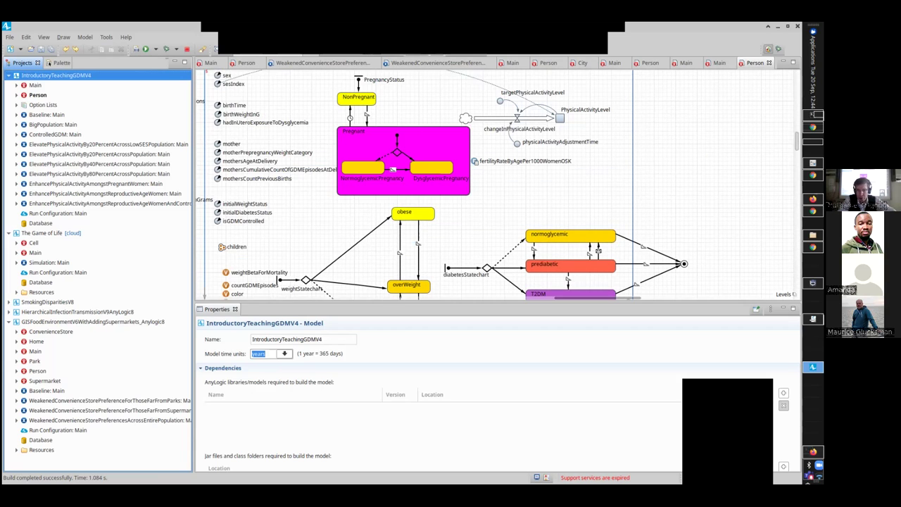
scroll(474, 265, down, 1)
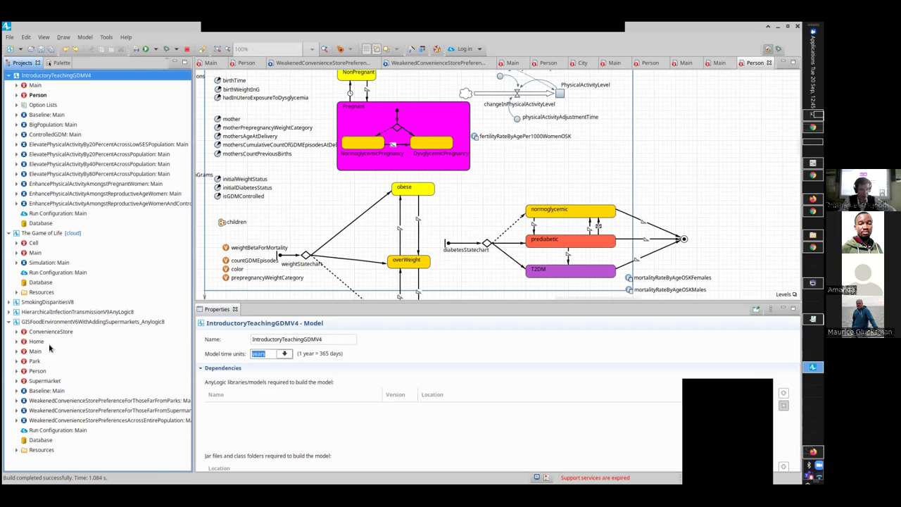
Run the GISFoodEnvironment Baseline experiment with its window maximized.
right_click(46, 393)
click(52, 290)
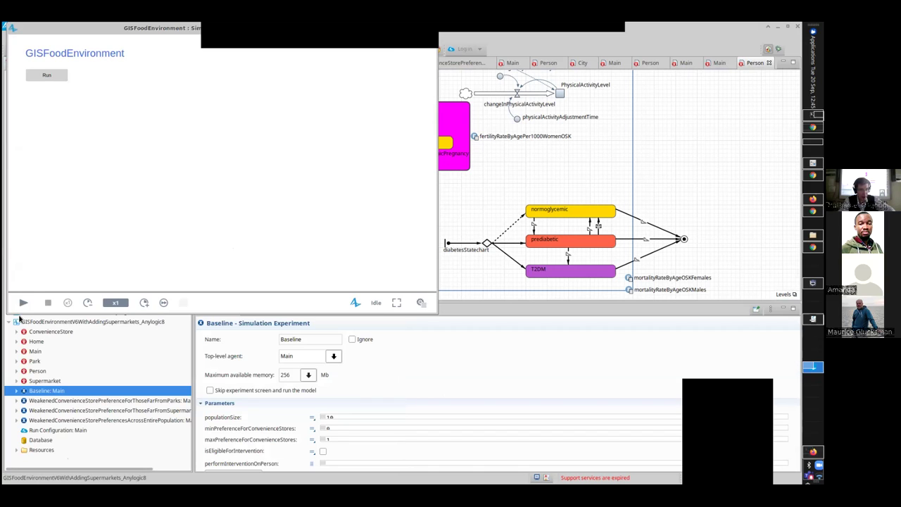
click(49, 74)
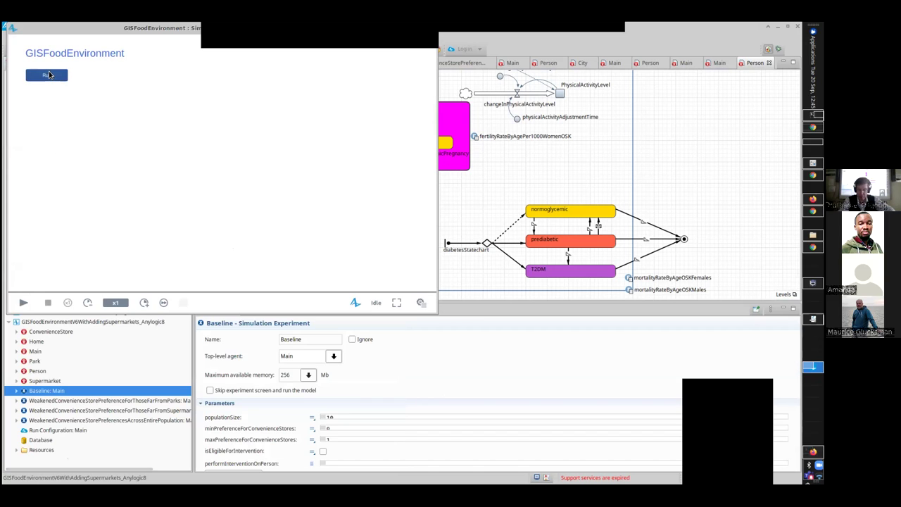
double_click(110, 30)
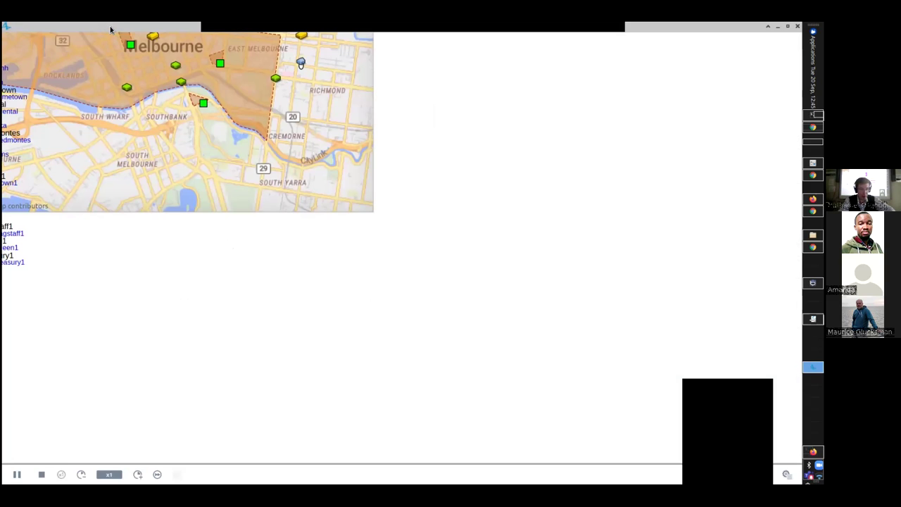
Switch to virtual-time speed and pan to the Mean Weight across Population chart.
click(140, 475)
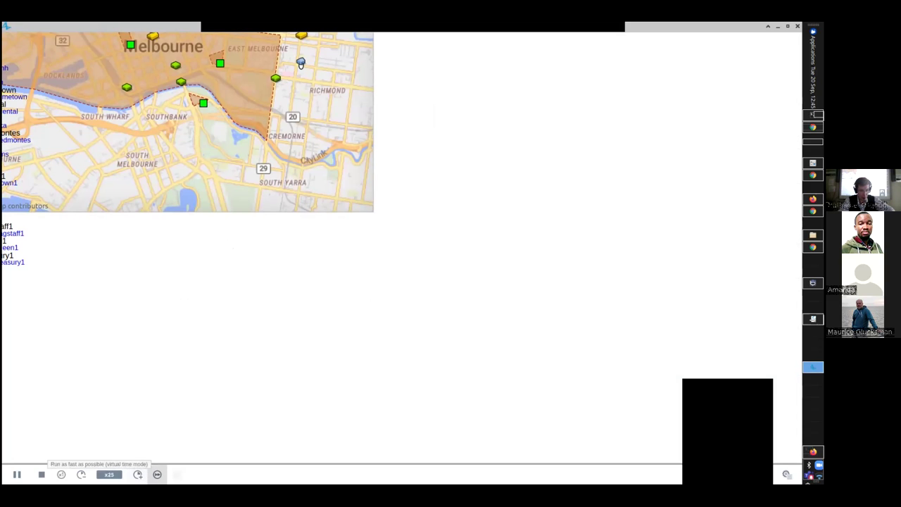
click(157, 475)
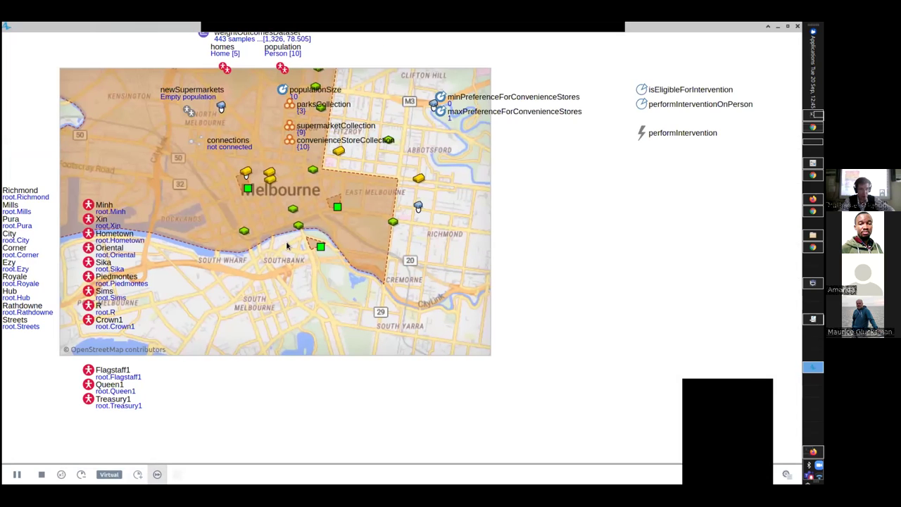
drag(253, 293, 267, 388)
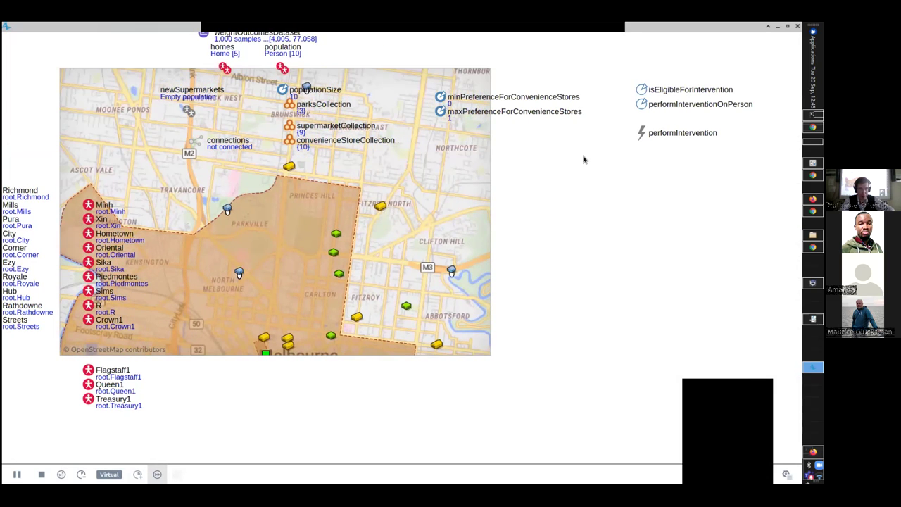
drag(581, 160, 516, 416)
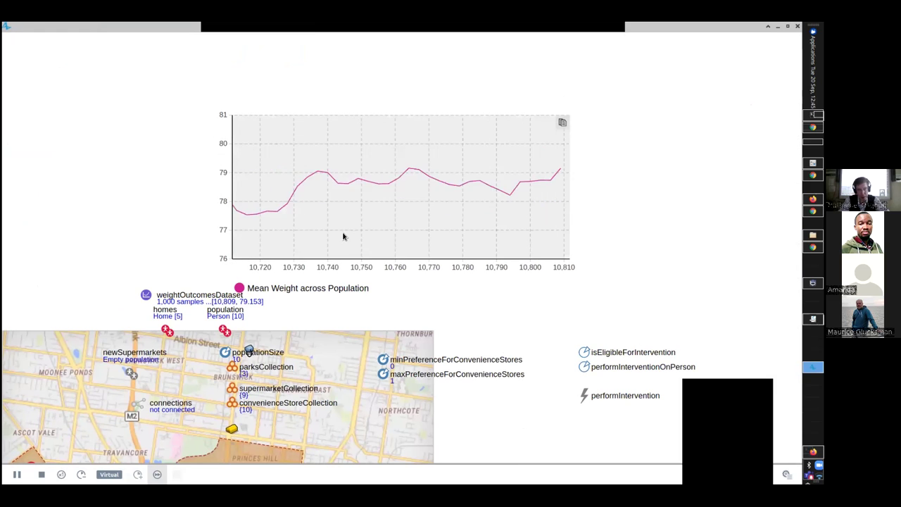
Close the simulation and GISFoodEnvironmentV6 project, then open GISFoodAndPAEnvironmentV5_AnyLogic8 (4) from recent models.
key(alt+Tab)
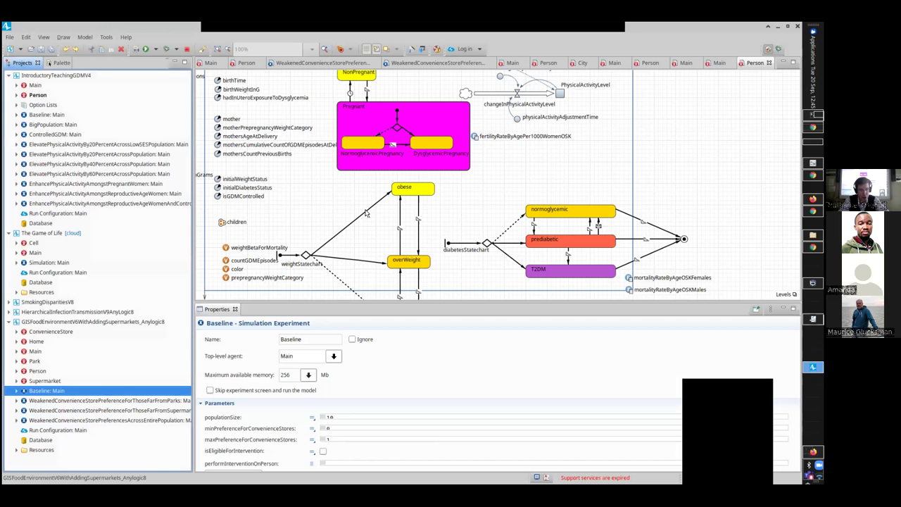
right_click(98, 323)
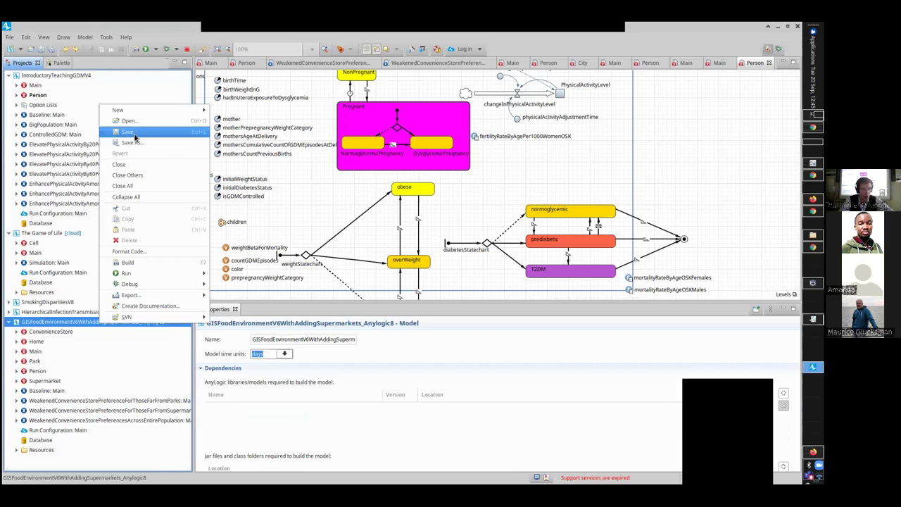
click(135, 167)
click(9, 39)
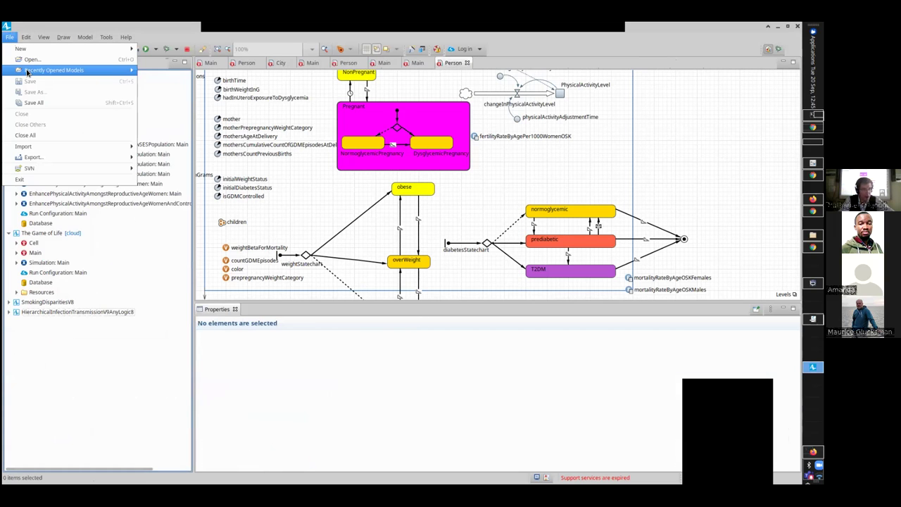
mouse_move(36, 70)
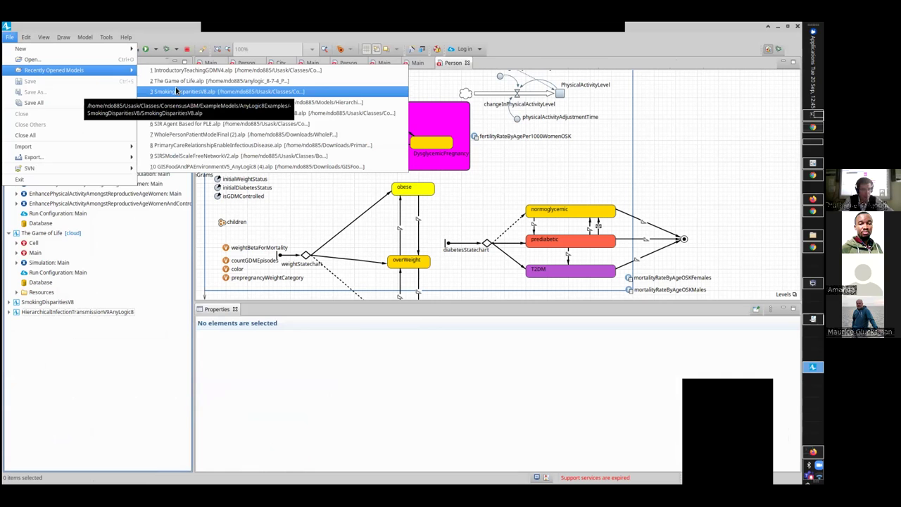
click(176, 166)
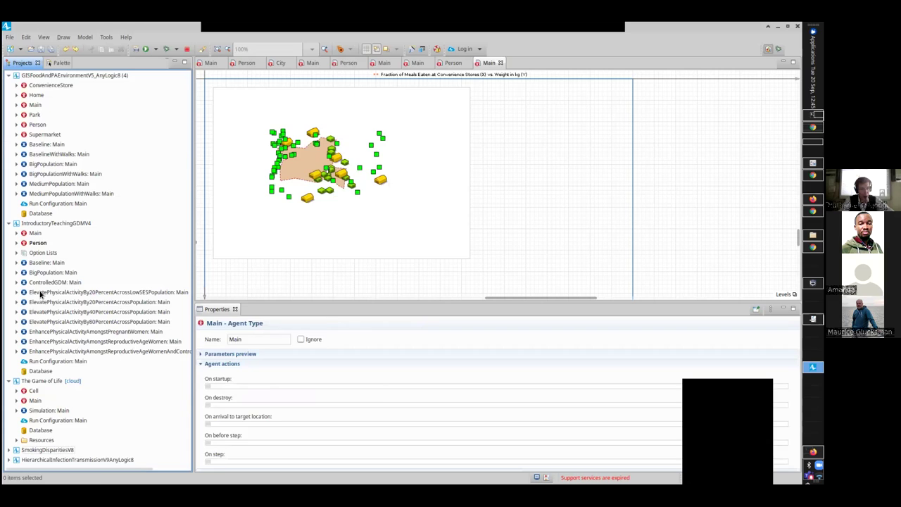
Run the GISFoodAndPAEnvironmentV5 Baseline experiment at x100 speed.
right_click(40, 145)
click(67, 270)
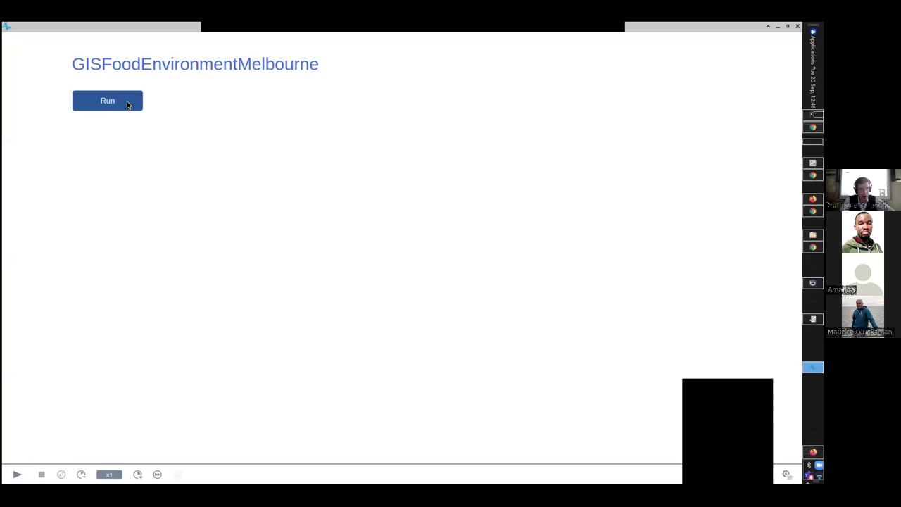
click(127, 104)
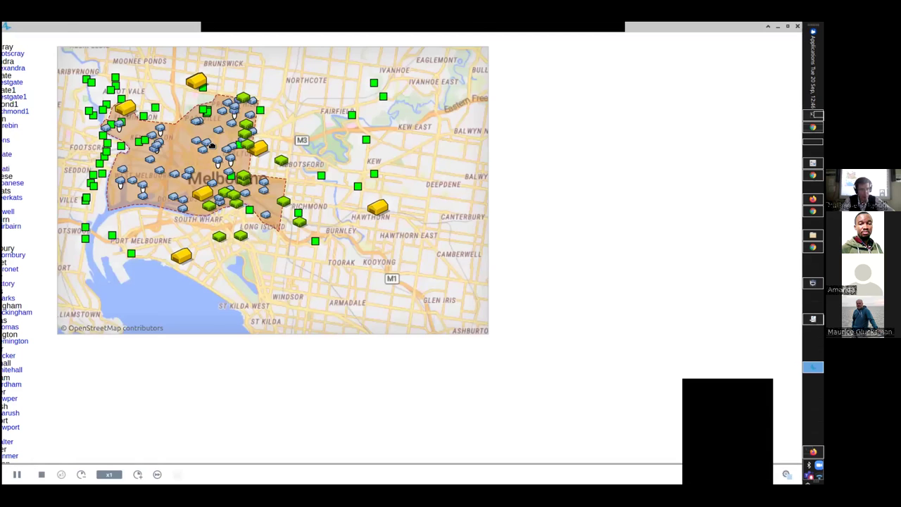
drag(559, 181, 493, 496)
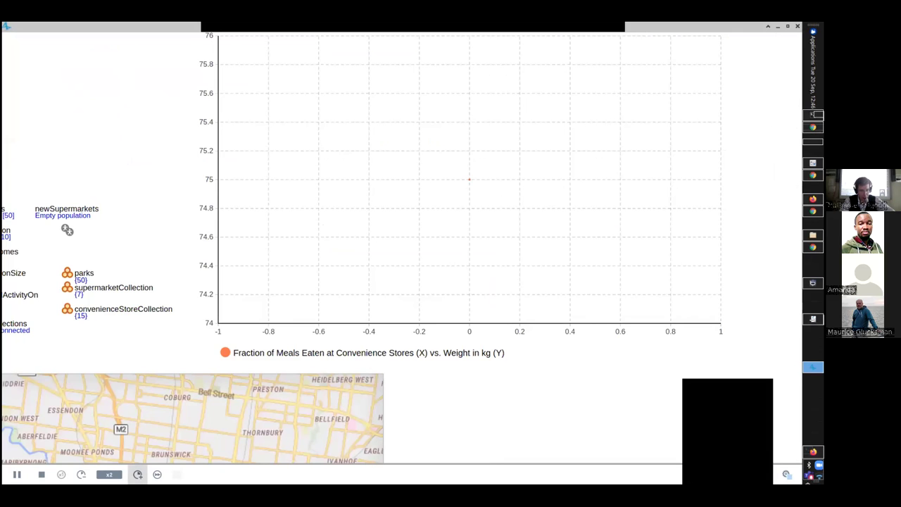
click(137, 474)
click(137, 473)
Pan to the convenience-store meals versus weight scatter plot and the Melbourne map.
drag(163, 312, 157, 444)
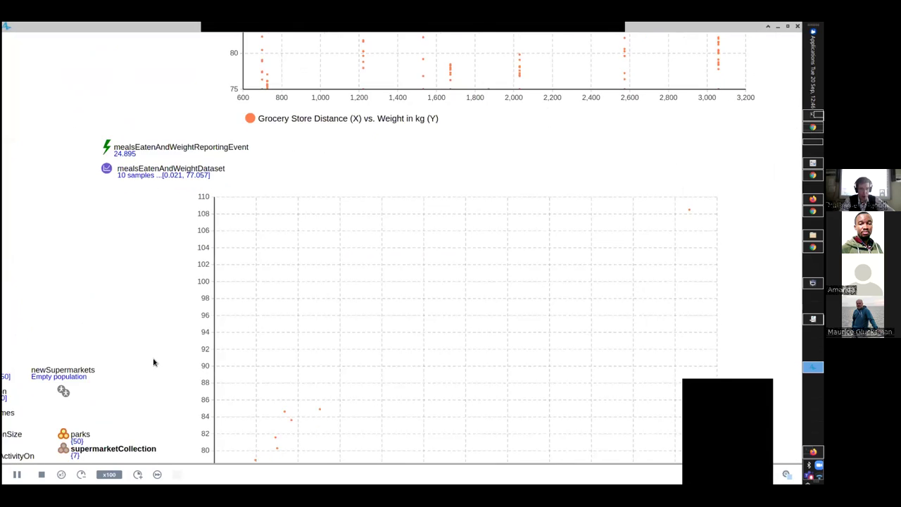
drag(237, 203, 155, 105)
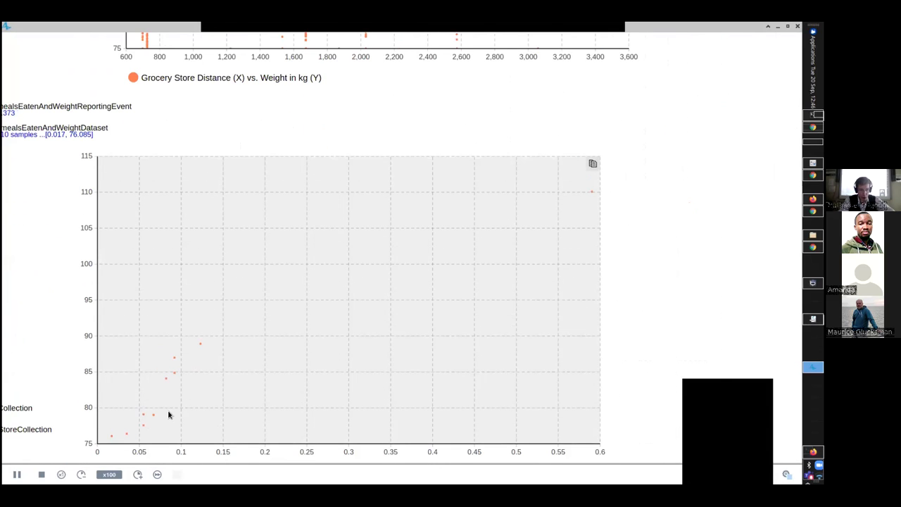
drag(169, 413, 167, 205)
drag(137, 280, 260, 238)
drag(317, 199, 402, 142)
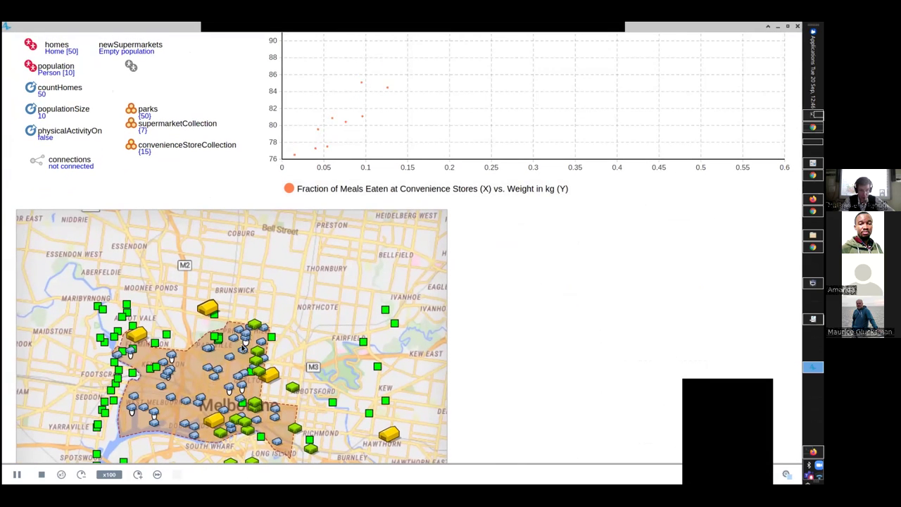
drag(221, 168, 99, 343)
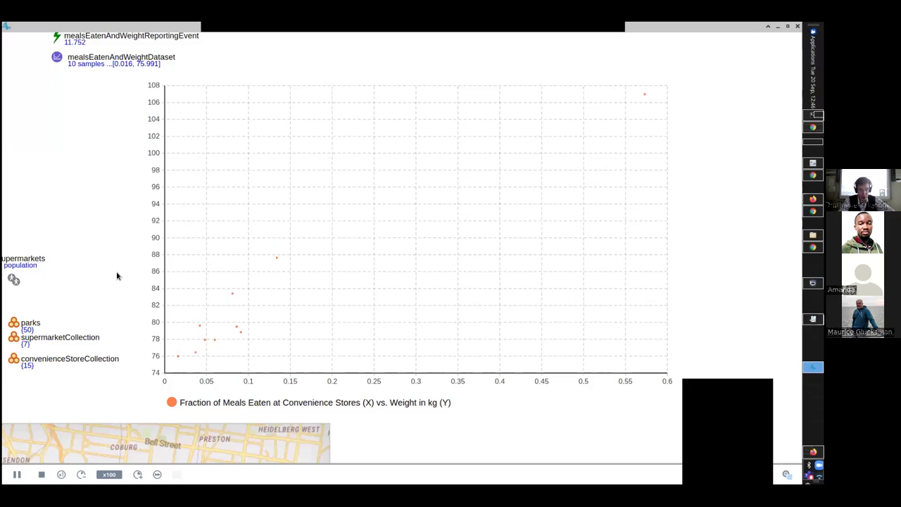
drag(117, 275, 101, 346)
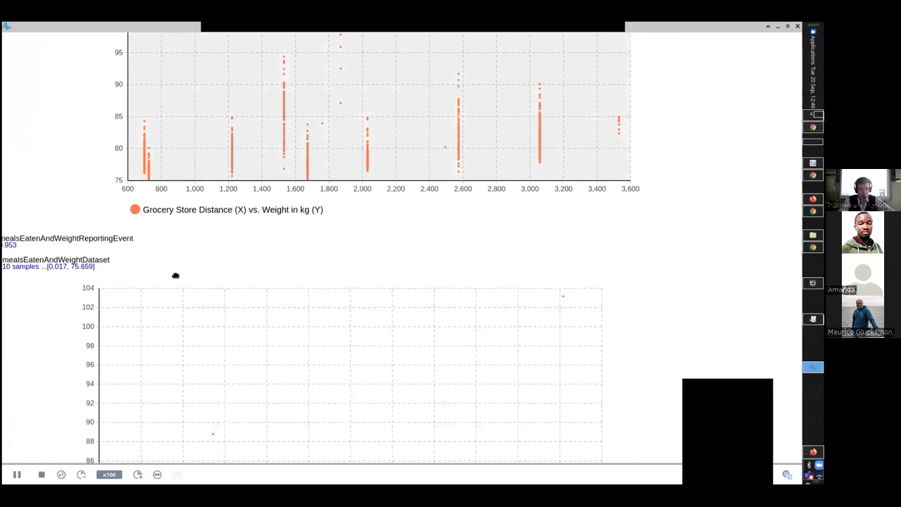
Review the Grocery Store Distance versus weight chart and the charts further down.
drag(175, 275, 244, 41)
drag(212, 282, 211, 190)
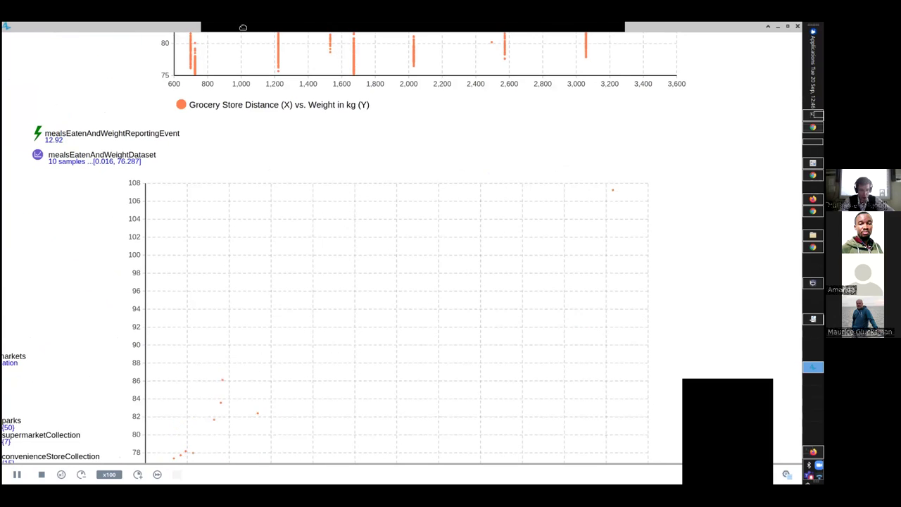
drag(111, 306, 112, 168)
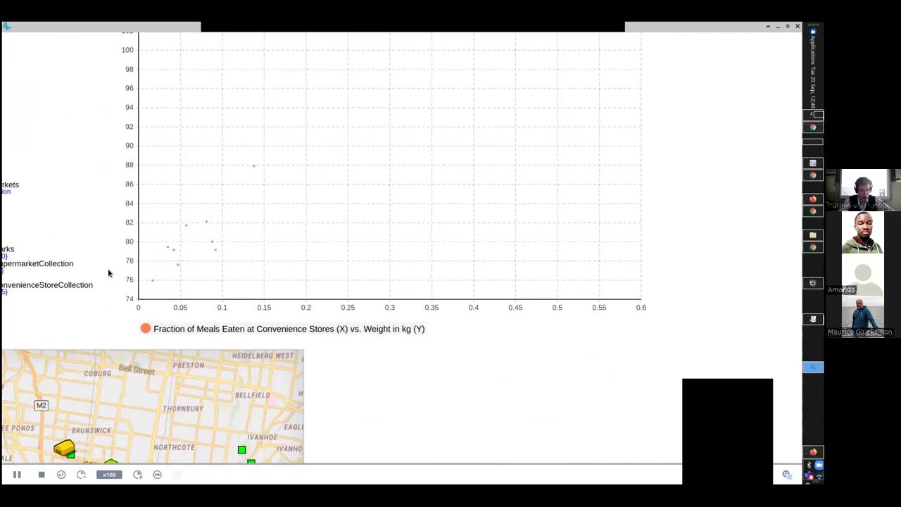
drag(97, 190, 106, 418)
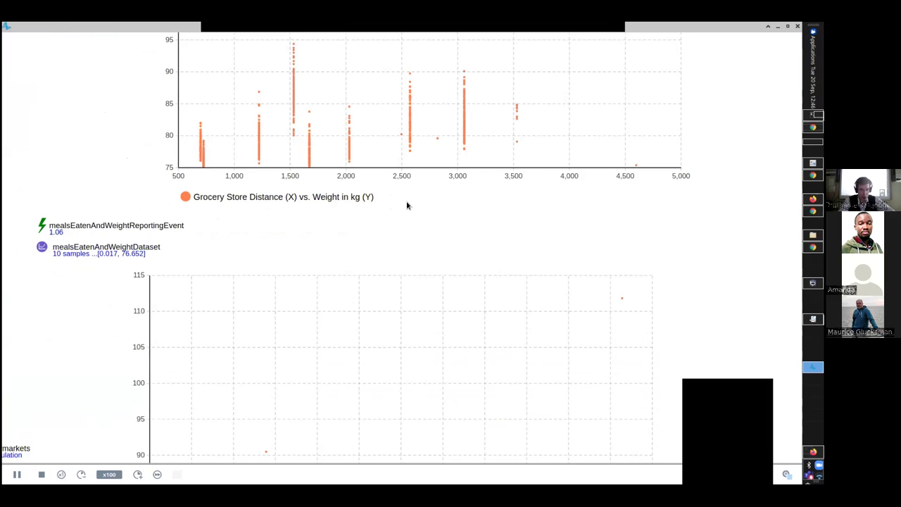
drag(153, 167, 171, 336)
scroll(145, 120, down, 5)
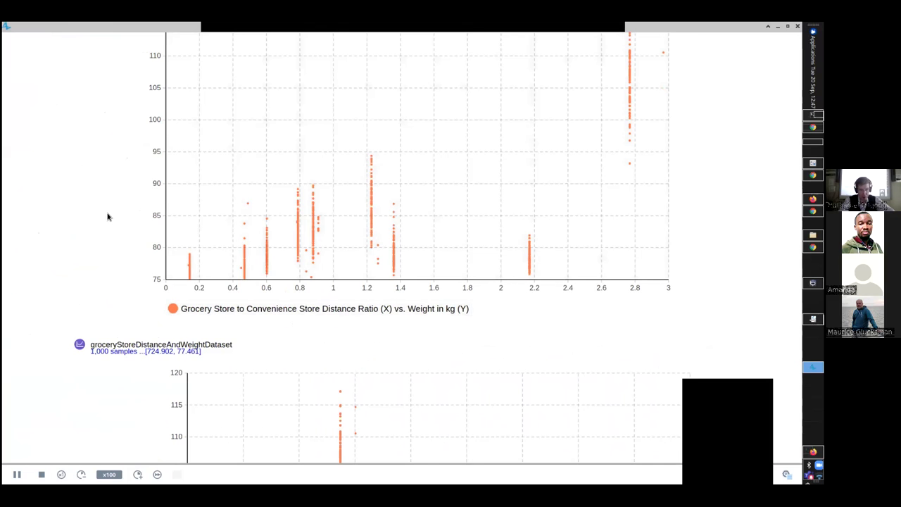
scroll(110, 266, up, 1)
scroll(110, 266, up, 2)
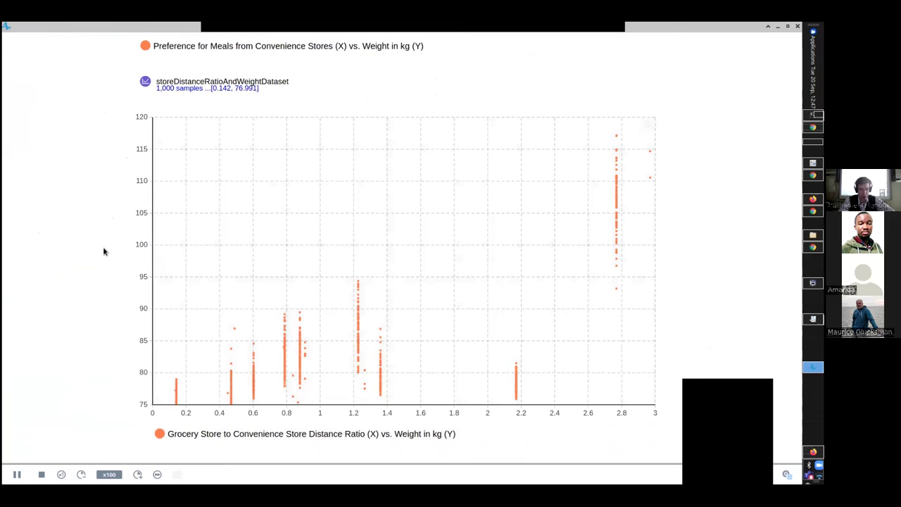
scroll(111, 338, up, 1)
scroll(111, 338, up, 5)
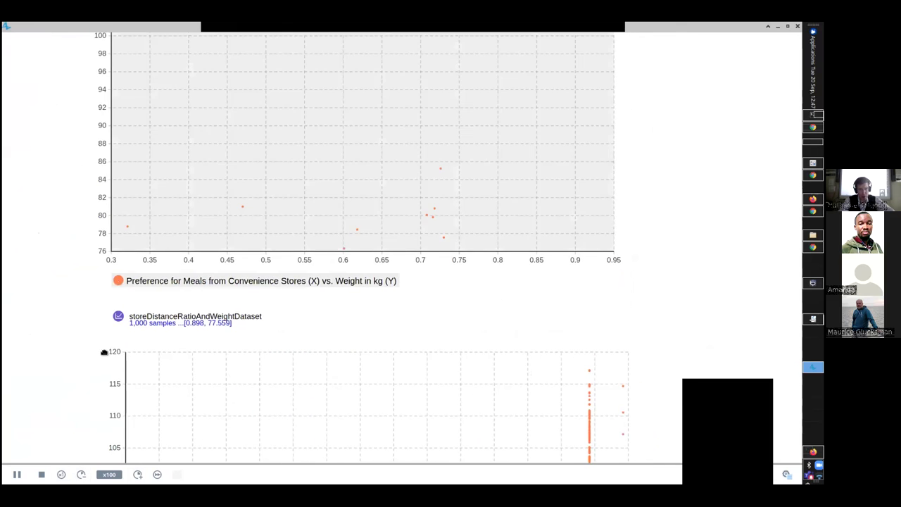
Run the BigPopulation: Main experiment in virtual time.
key(alt+Tab)
click(19, 143)
right_click(39, 164)
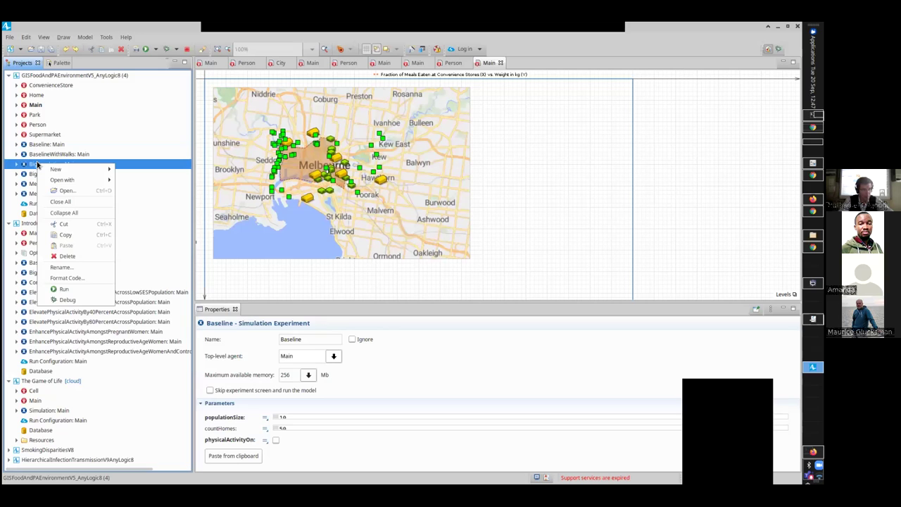
click(71, 287)
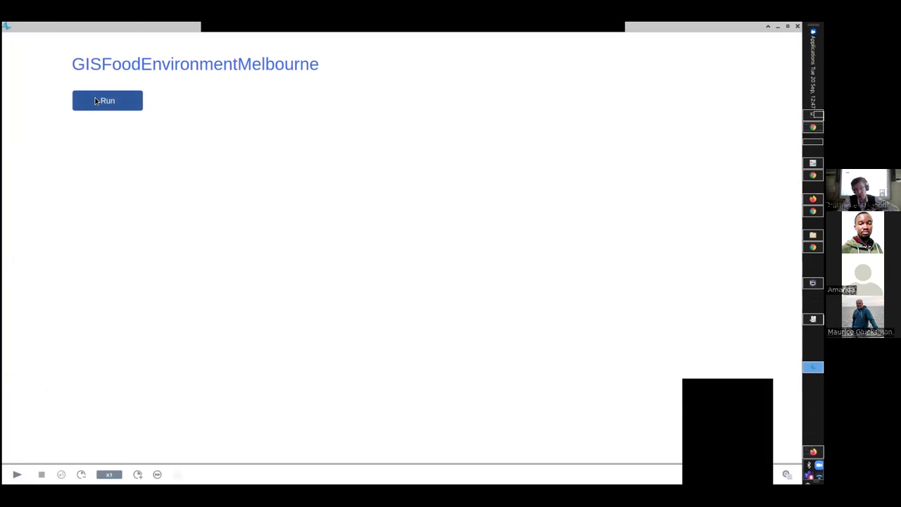
click(106, 100)
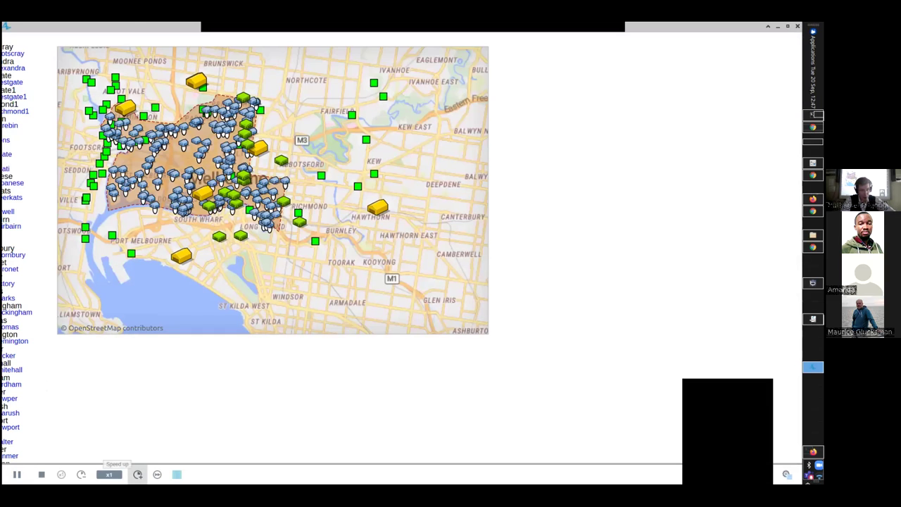
click(157, 474)
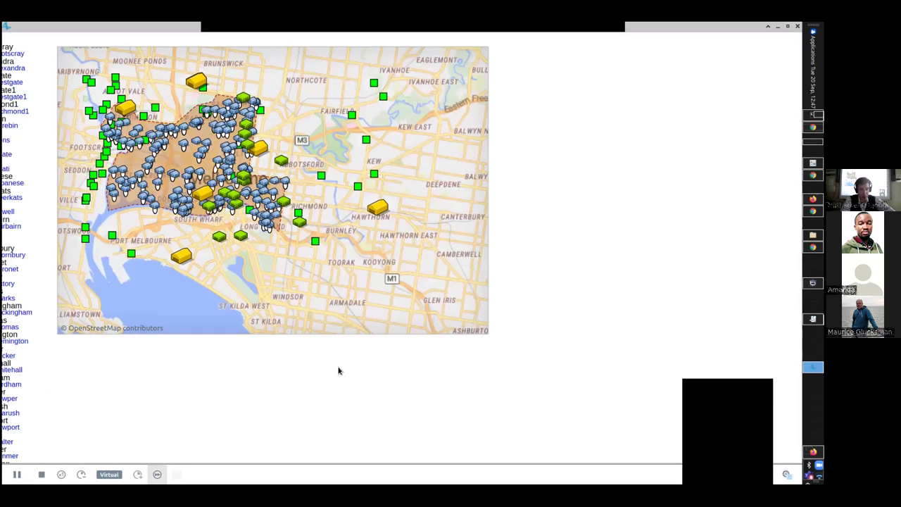
Inspect the parameters and weight scatter plots, which still show a single point at 75 kg.
scroll(338, 373, up, 3)
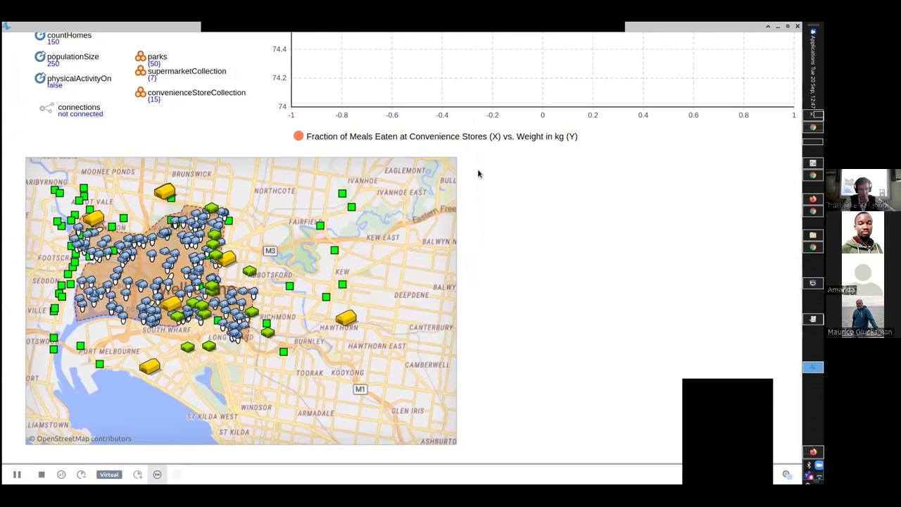
drag(479, 174, 307, 364)
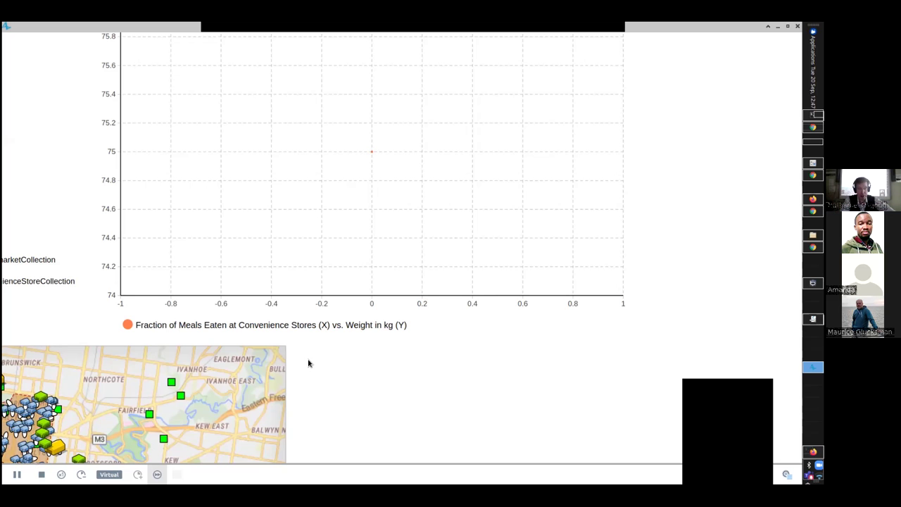
scroll(6, 366, up, 4)
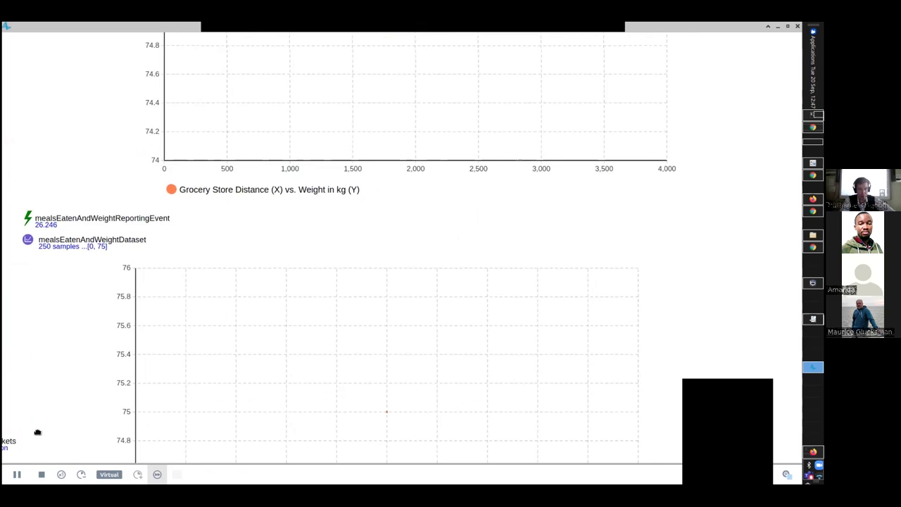
Bring the convenience-store meals chart into view and open the developer console beside it.
drag(37, 432, 41, 271)
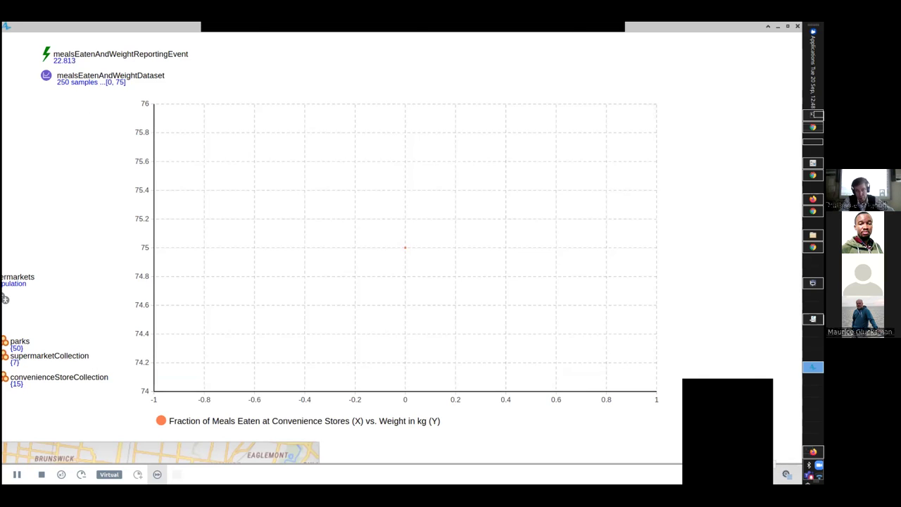
click(786, 474)
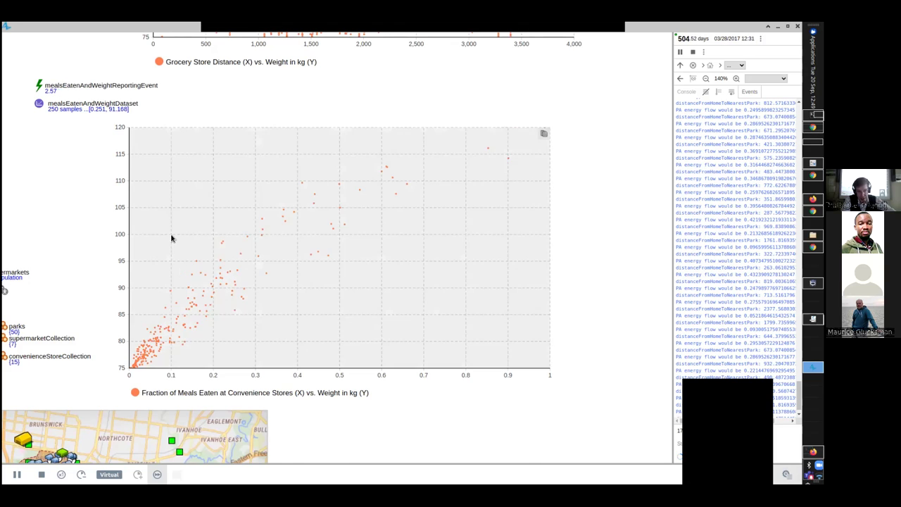
Scroll through the Grocery Store Distance, Distance Ratio and Preference for Meals charts during the run.
scroll(171, 238, up, 4)
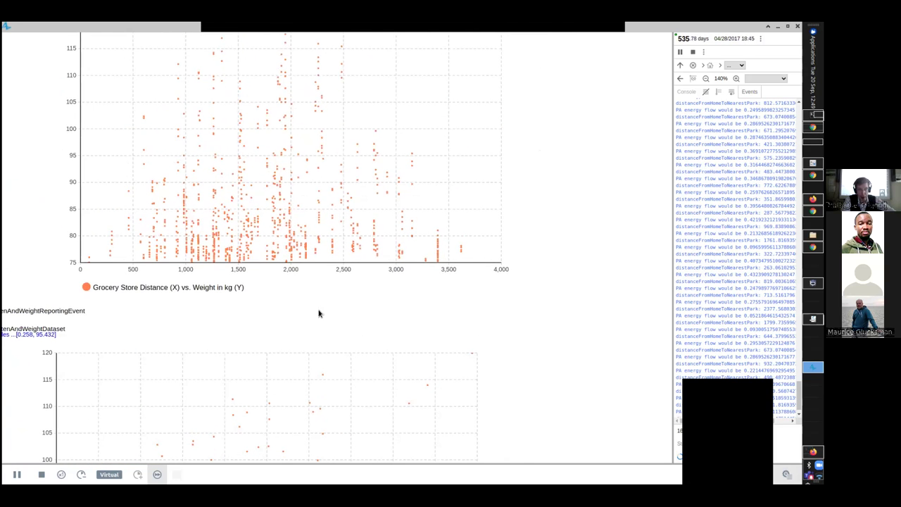
scroll(328, 294, up, 3)
scroll(423, 246, left, 3)
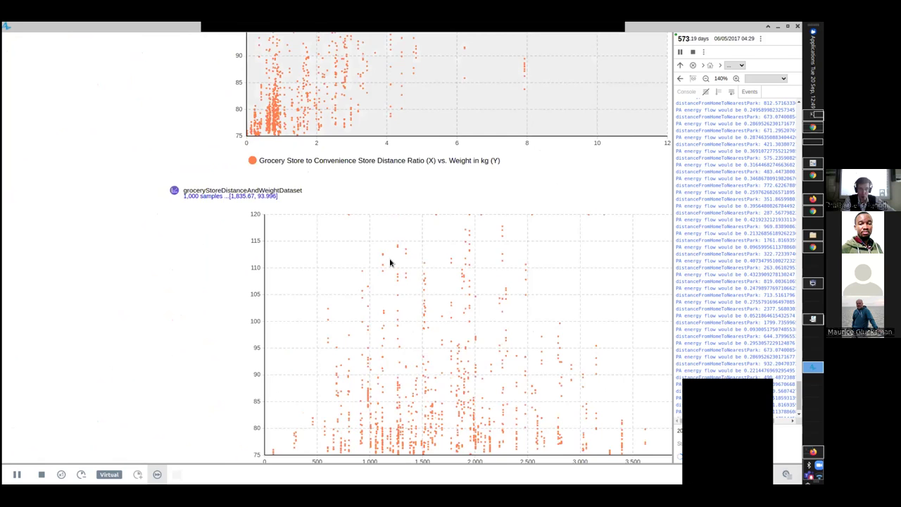
scroll(390, 262, up, 3)
scroll(391, 262, right, 1)
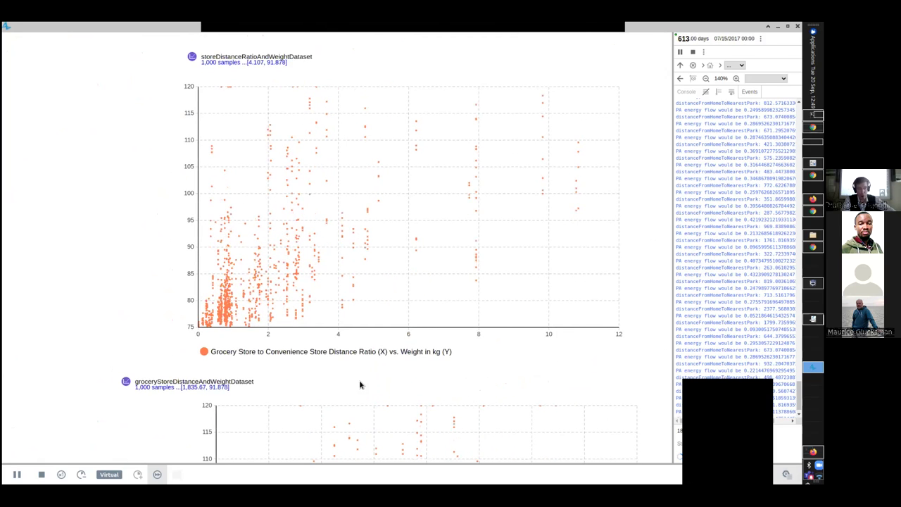
scroll(360, 384, up, 2)
scroll(359, 384, right, 1)
scroll(334, 167, down, 1)
scroll(298, 246, up, 2)
scroll(298, 246, right, 1)
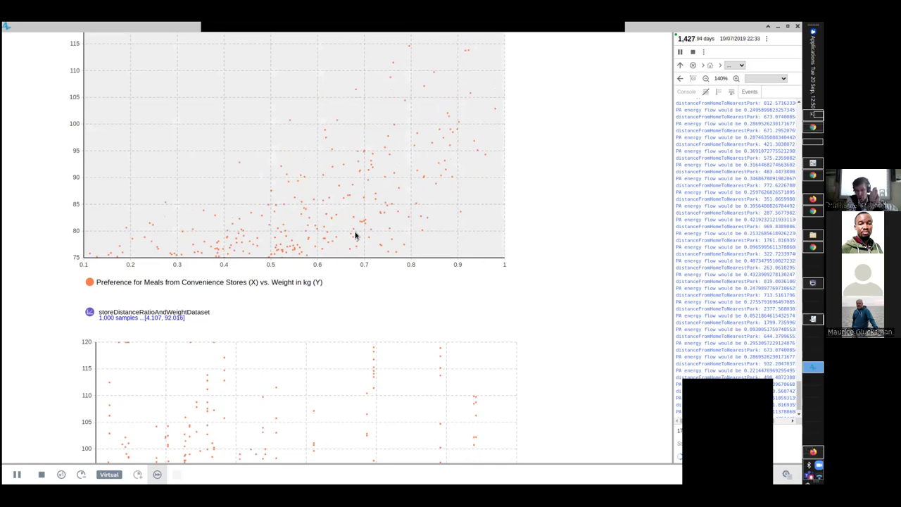
Bring the Park Distance chart into view, then scroll down through the ratio, grocery-distance and Fraction of Meals charts.
scroll(352, 305, up, 3)
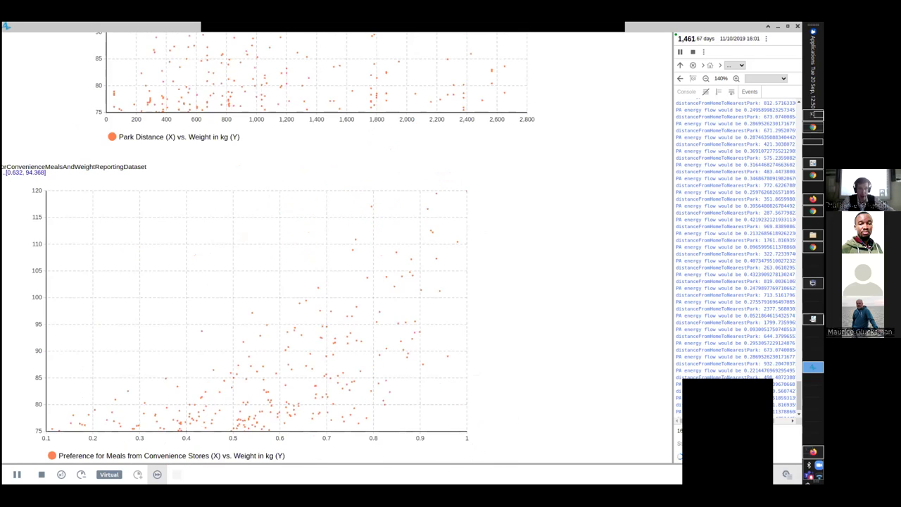
drag(314, 201, 297, 476)
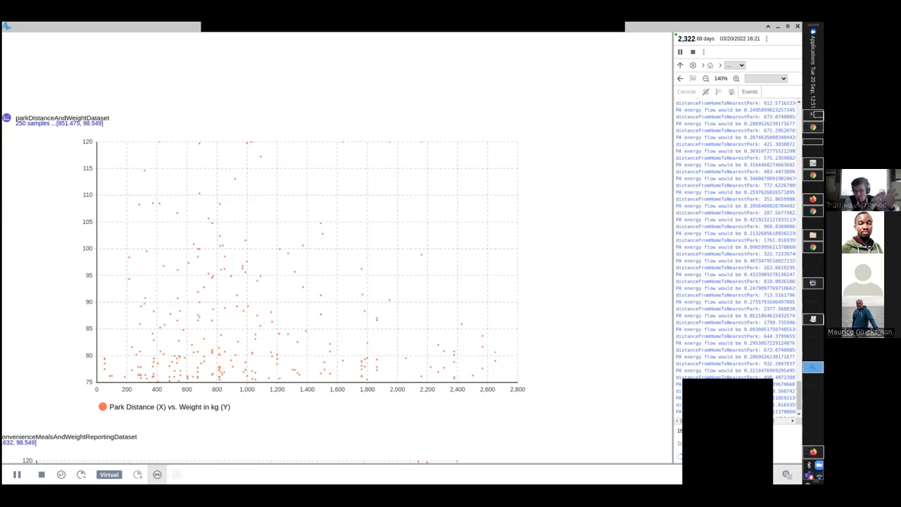
scroll(334, 430, down, 4)
scroll(333, 430, right, 1)
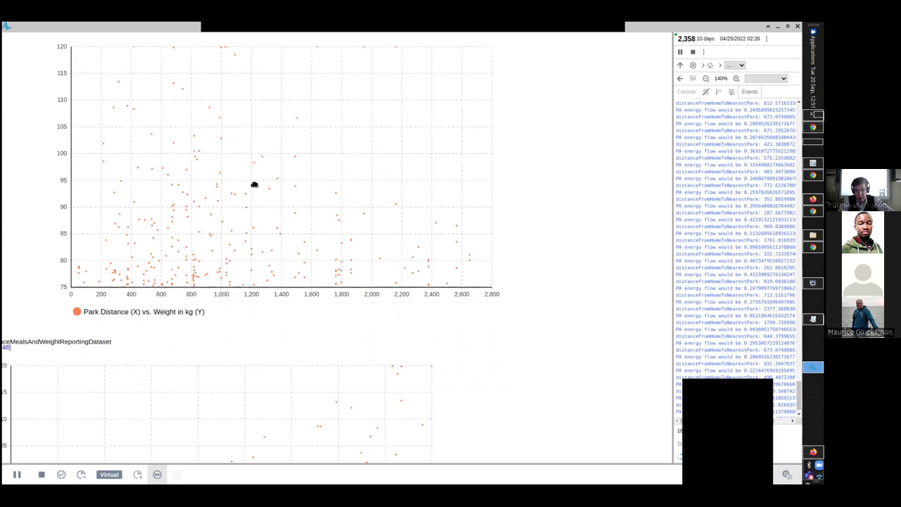
scroll(307, 403, down, 4)
scroll(308, 403, left, 2)
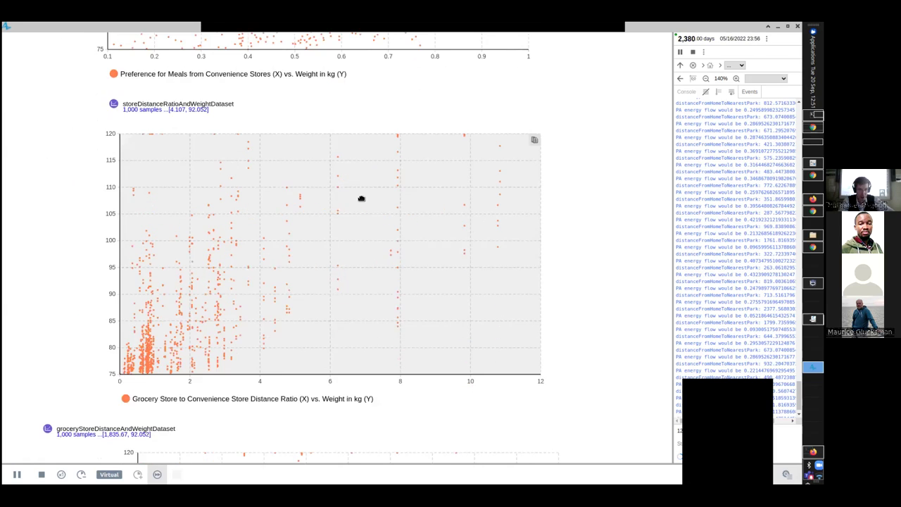
scroll(361, 198, down, 5)
scroll(360, 140, down, 6)
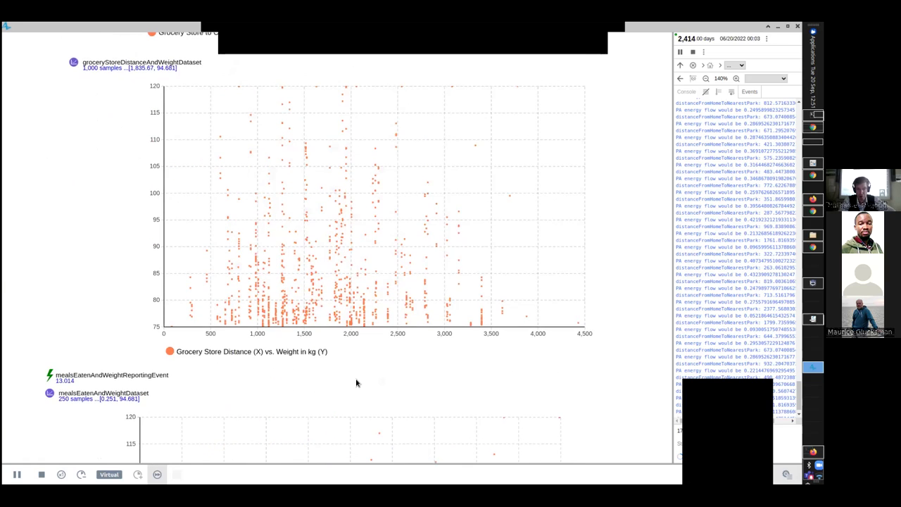
scroll(352, 241, down, 5)
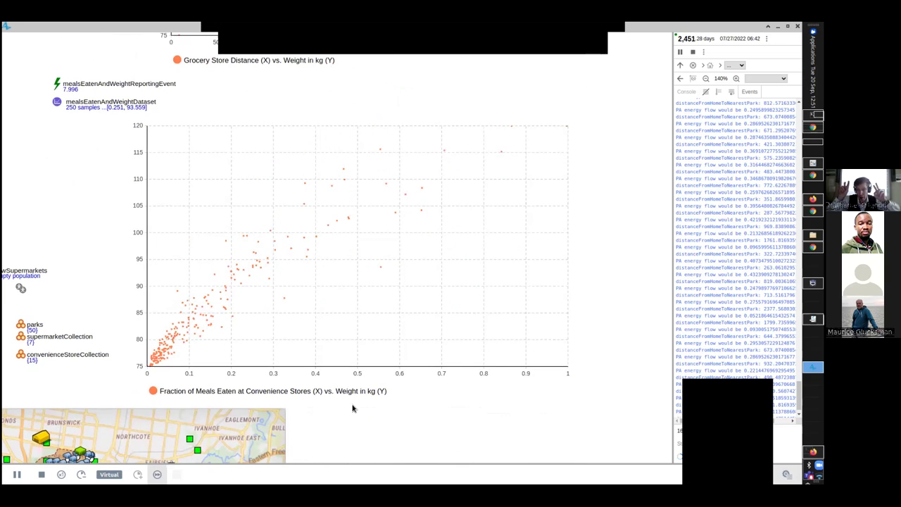